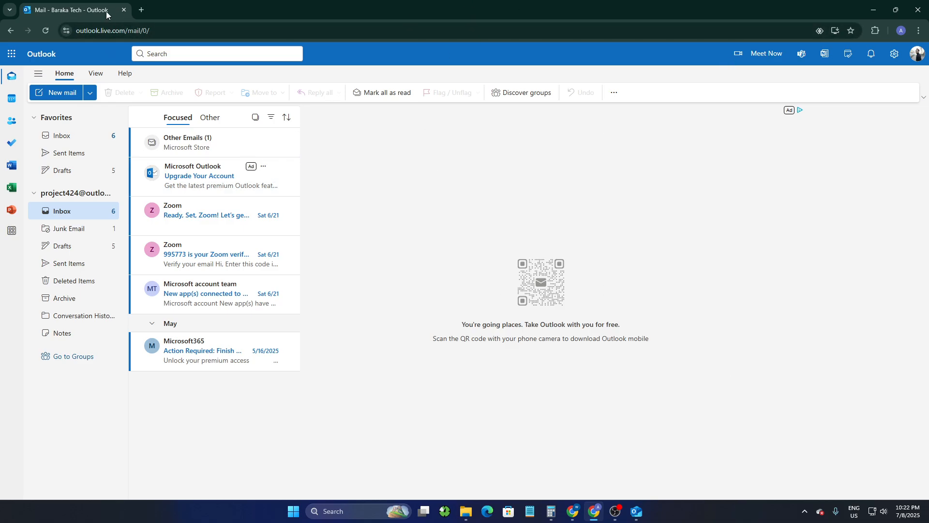
# Start a new email message and open the settings for creating and editing signatures
pyautogui.click(635, 513)
pyautogui.click(49, 95)
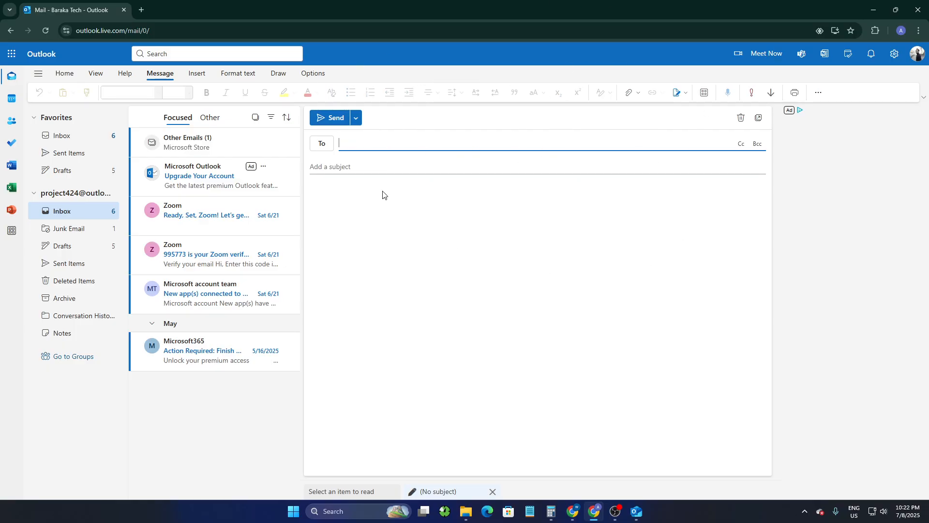
pyautogui.click(685, 93)
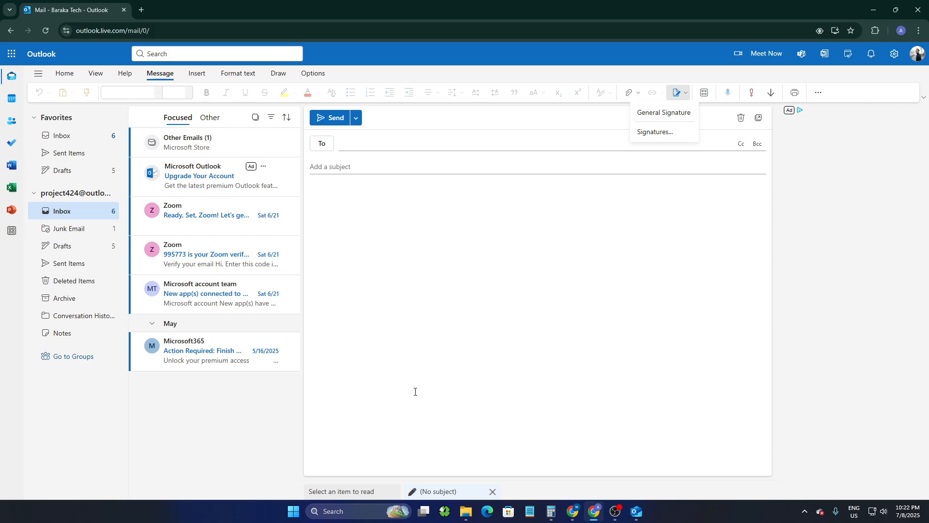
pyautogui.click(655, 135)
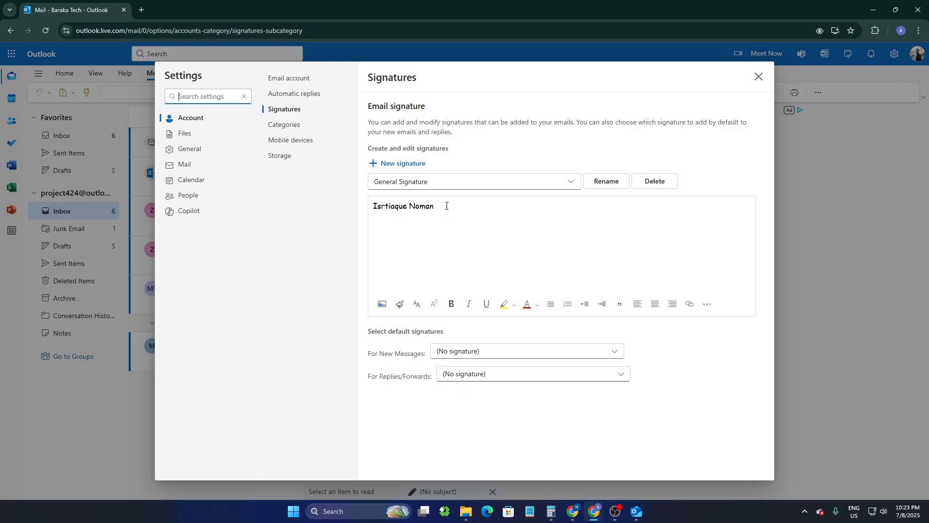
pyautogui.moveTo(446, 204); pyautogui.dragTo(331, 206)
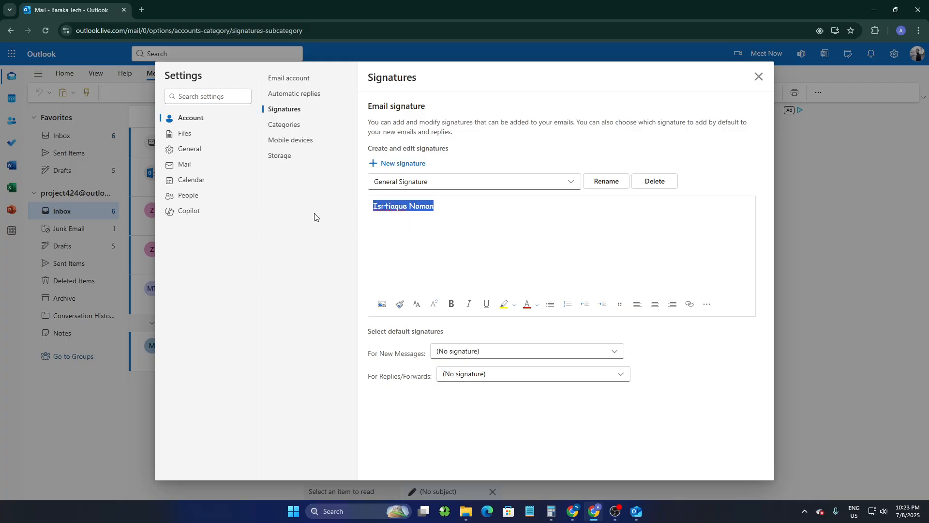
pyautogui.click(452, 180)
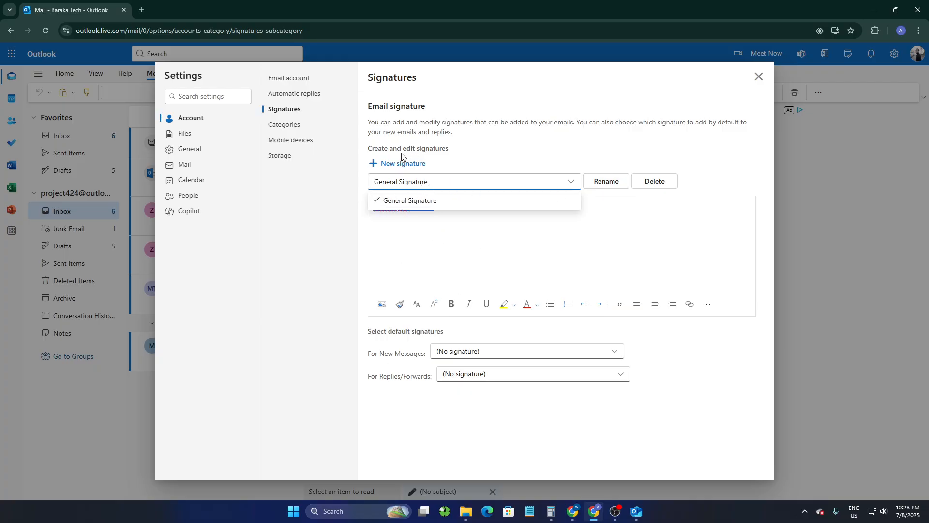
pyautogui.click(360, 176)
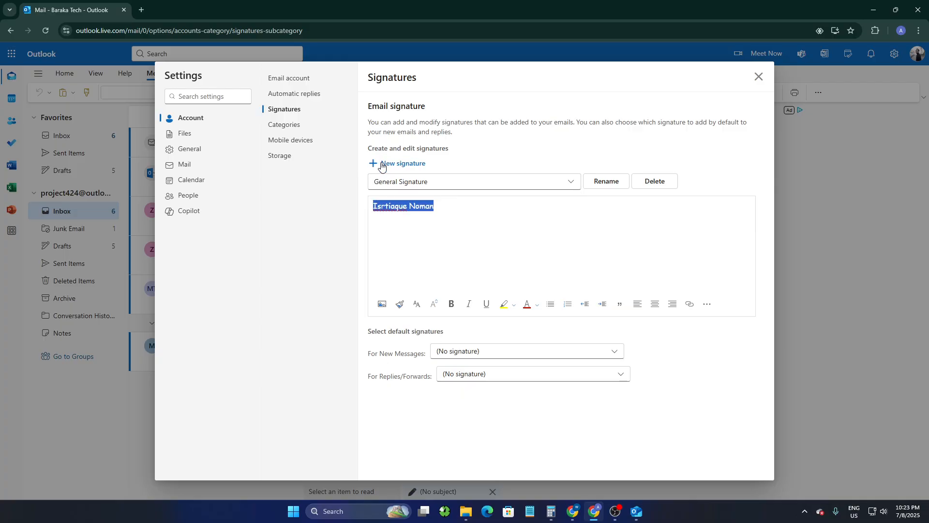
# Create a new signature named Professional and enter the sender's first name as its text
pyautogui.click(381, 164)
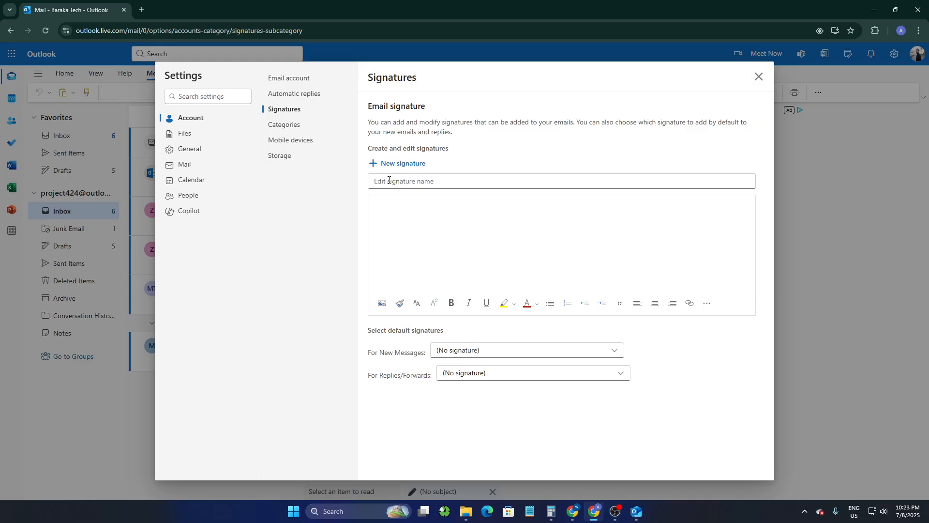
pyautogui.click(388, 180)
pyautogui.write('Professional')
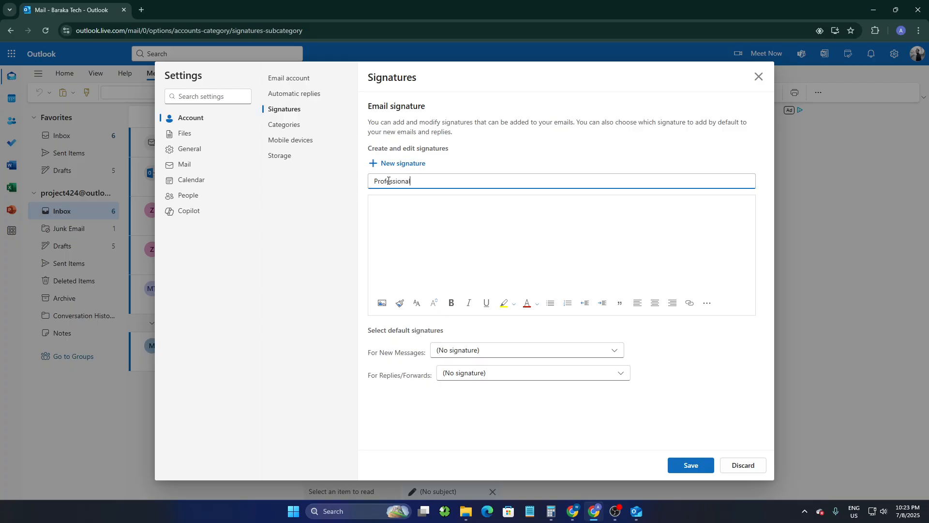
pyautogui.click(394, 231)
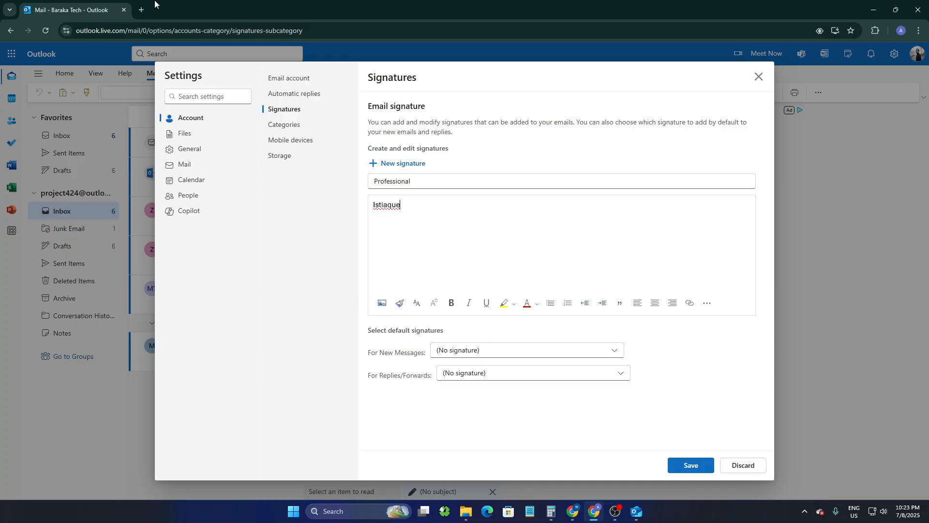
# Search the web for "signature generator" in a new browser tab
pyautogui.click(141, 10)
pyautogui.click(167, 29)
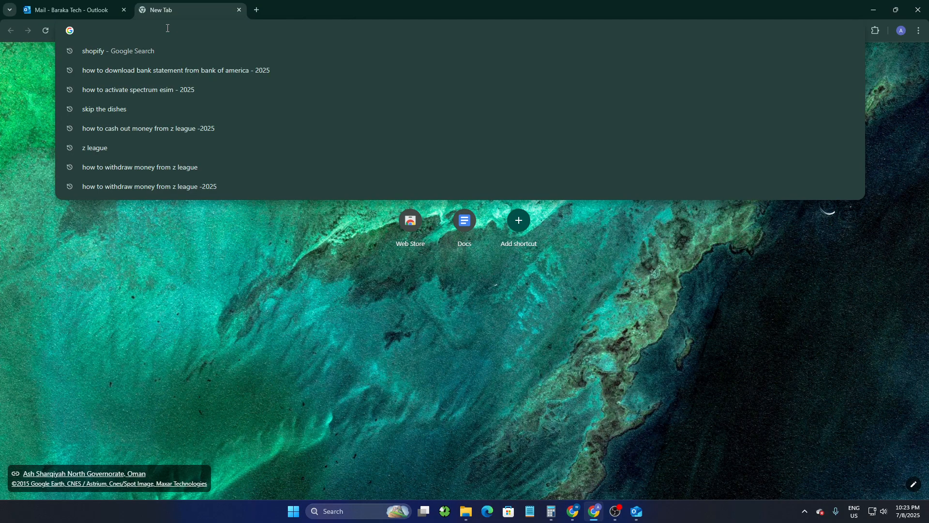
pyautogui.click(251, 4)
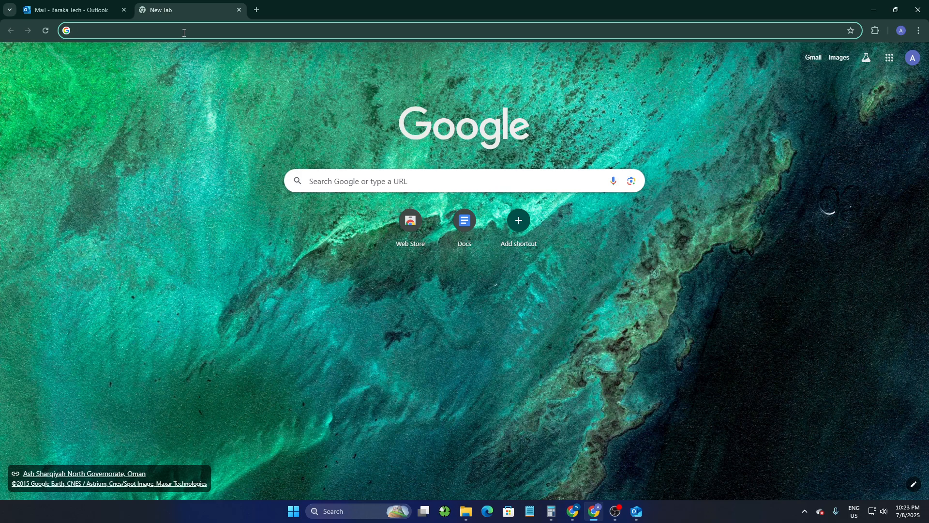
pyautogui.write('sig')
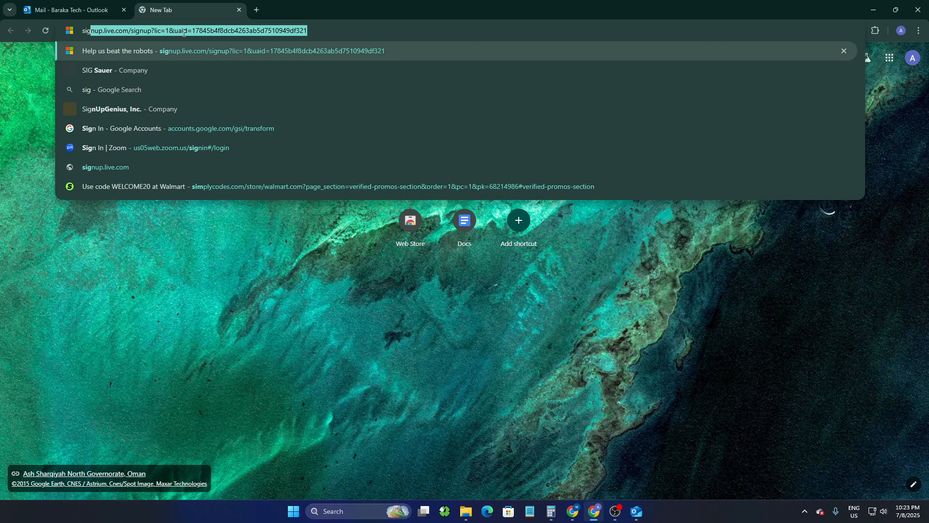
pyautogui.write('nature')
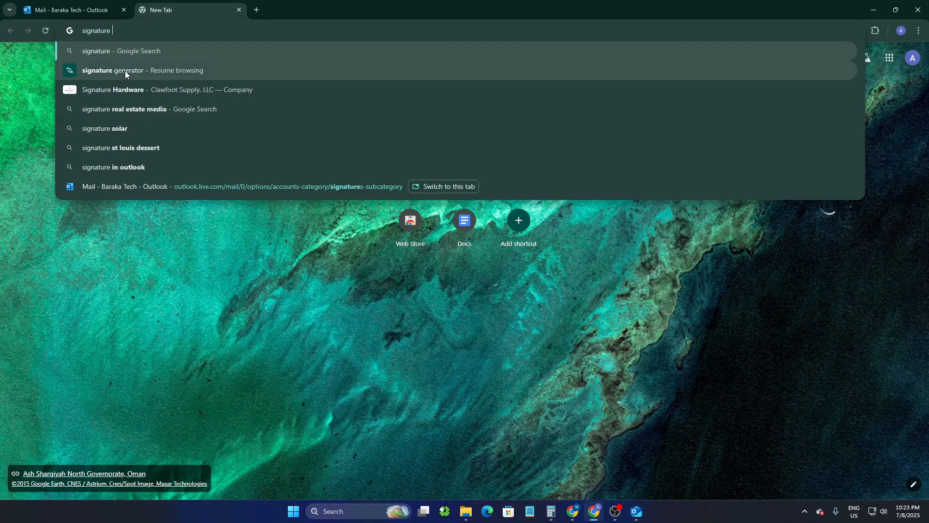
pyautogui.write(' gener')
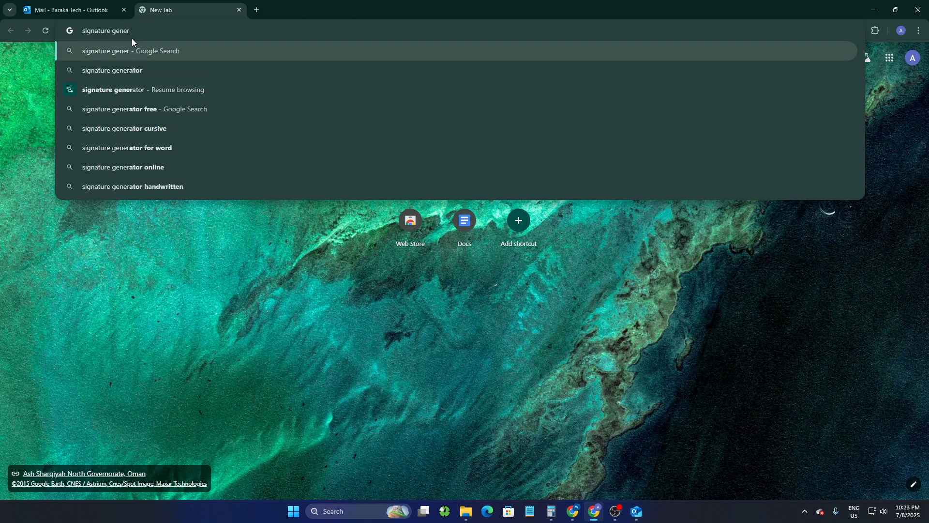
pyautogui.click(108, 64)
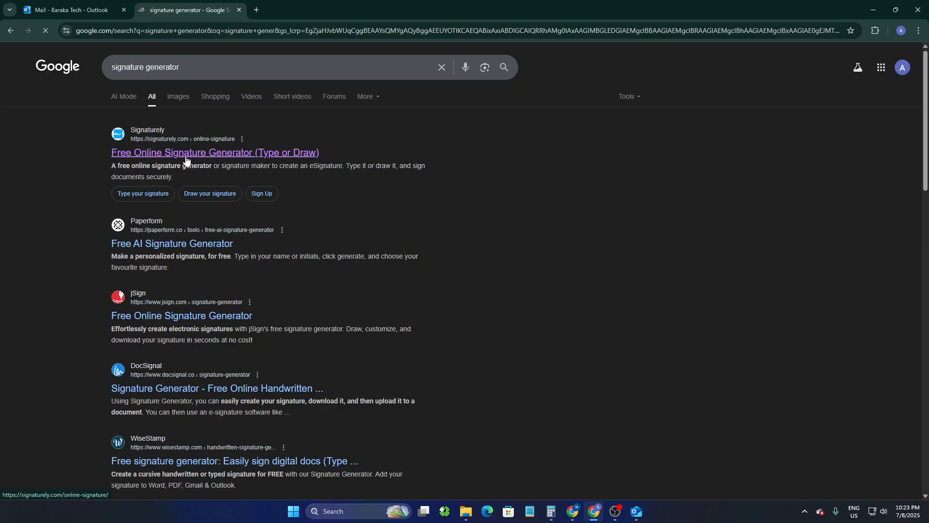
# Open Signaturely's Free Online Signature Generator in its own tab and choose the option to type a signature
pyautogui.middleClick(166, 157)
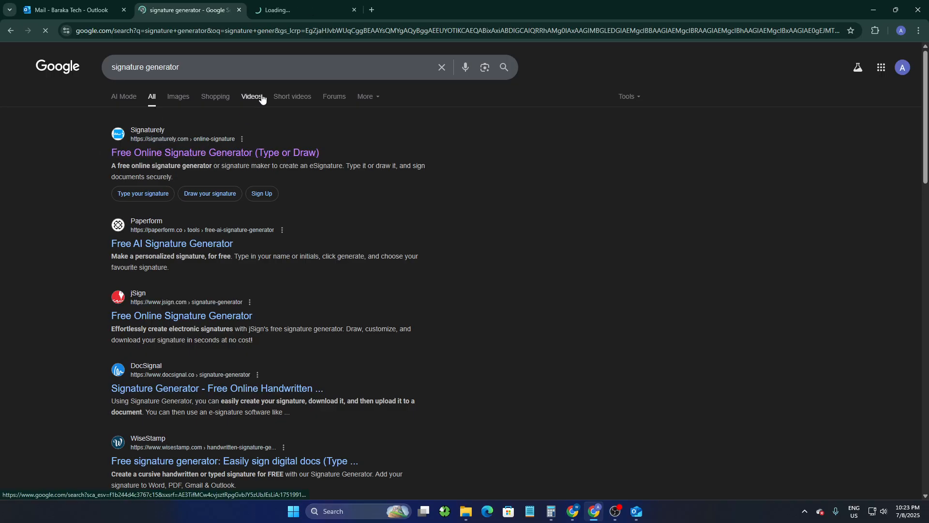
pyautogui.click(294, 6)
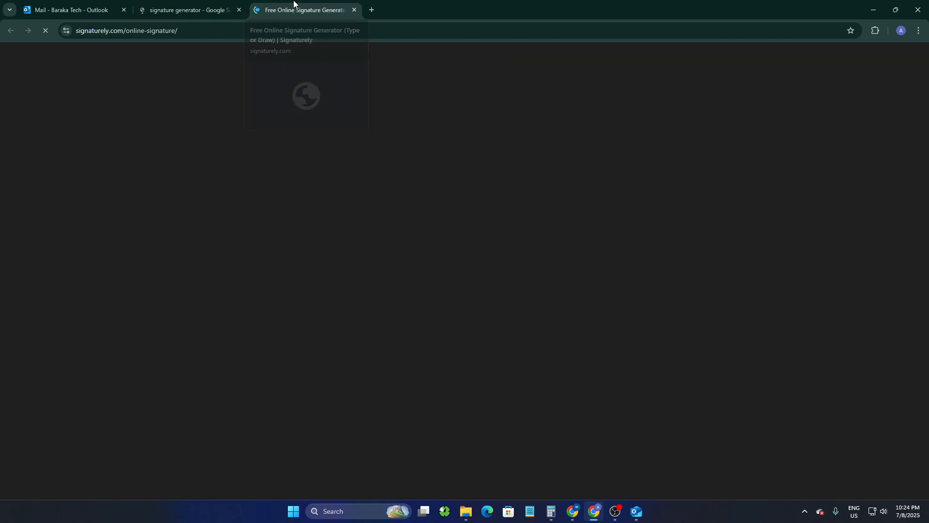
pyautogui.click(194, 8)
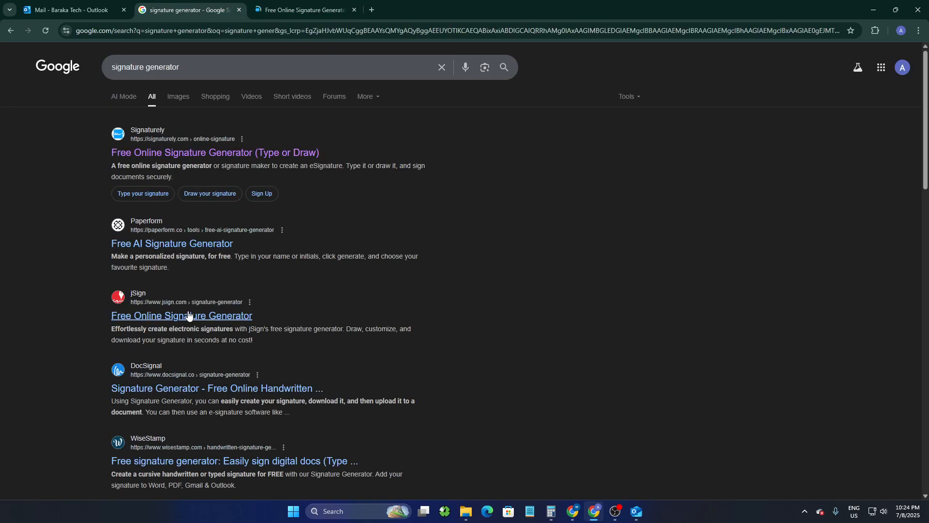
pyautogui.scroll(-1, 145, 271)
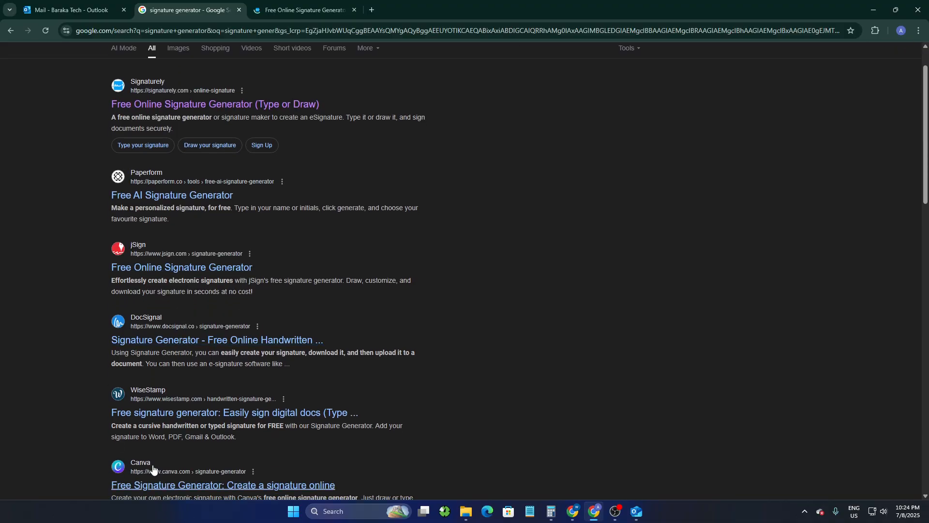
pyautogui.scroll(1, 247, 333)
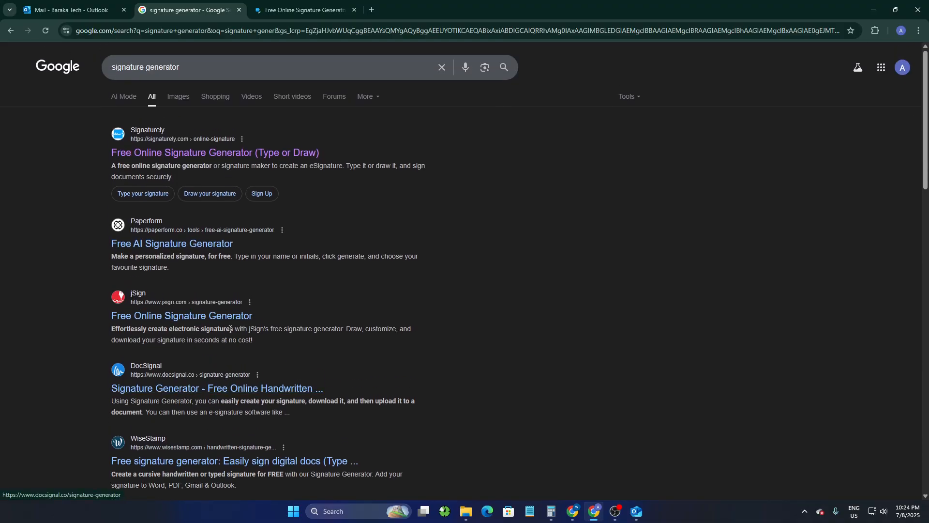
pyautogui.click(301, 10)
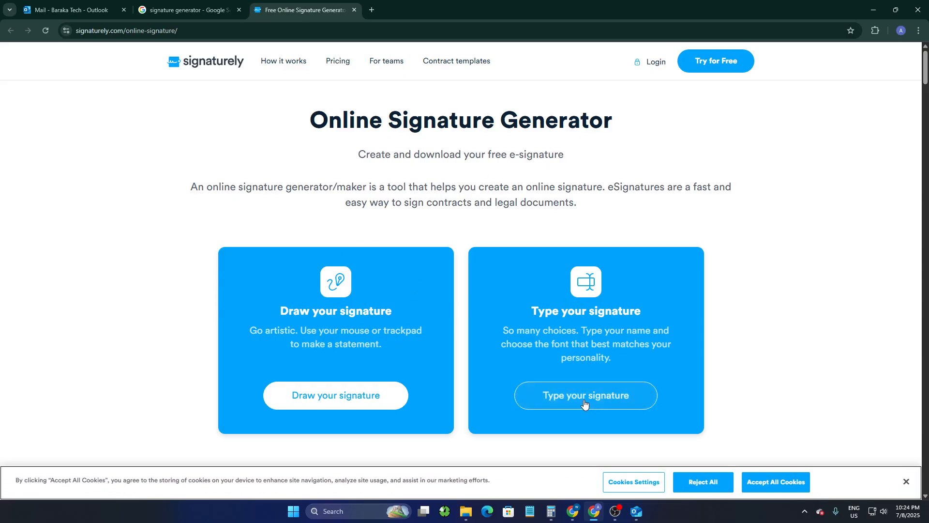
pyautogui.click(523, 402)
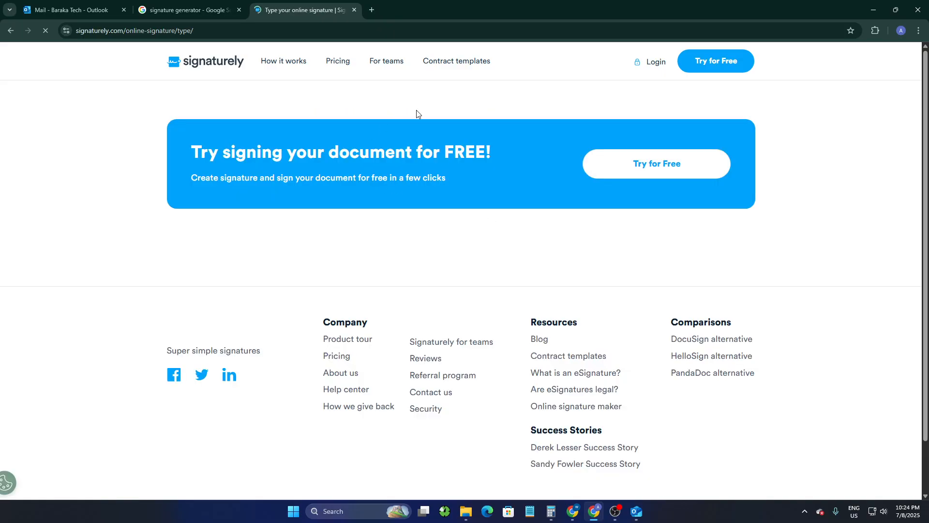
pyautogui.click(639, 167)
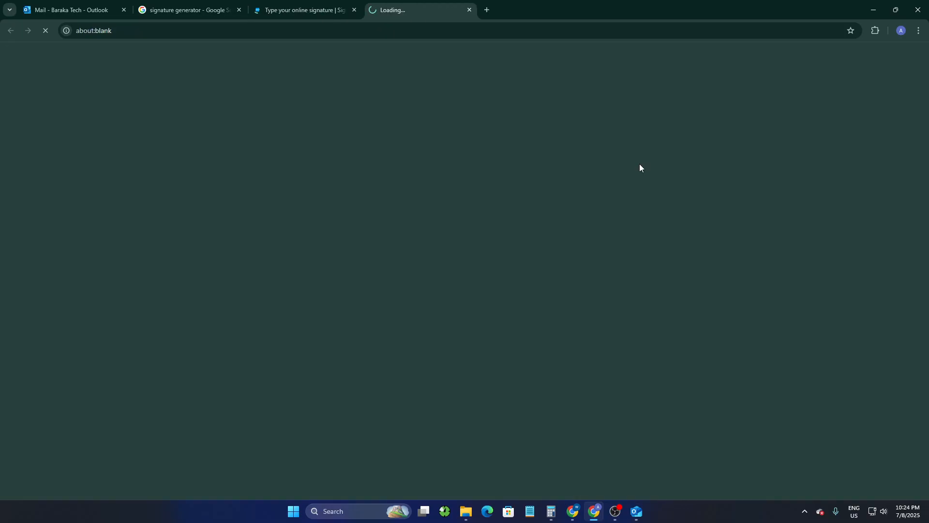
pyautogui.click(318, 10)
pyautogui.click(416, 9)
pyautogui.click(319, 9)
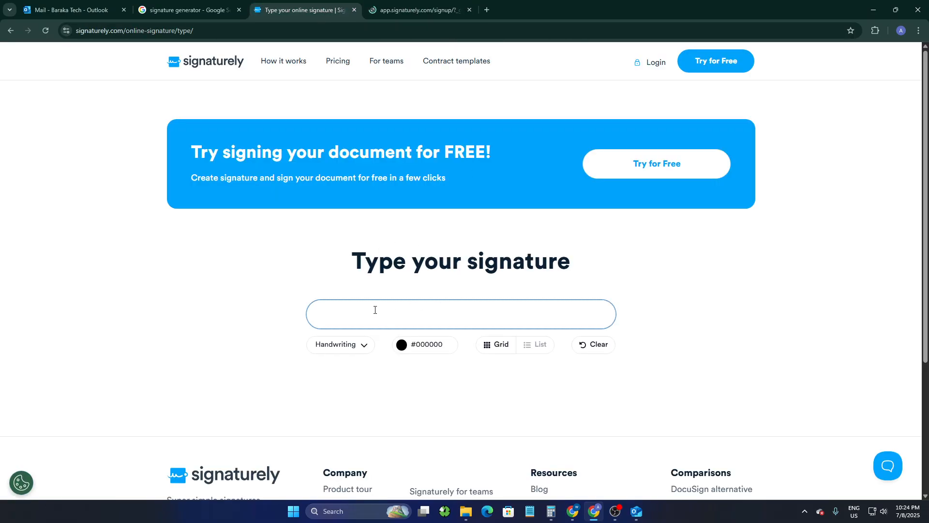
# Enter the sender's first name, with a capital initial, as the signature text in the generator
pyautogui.write('istiaquw')
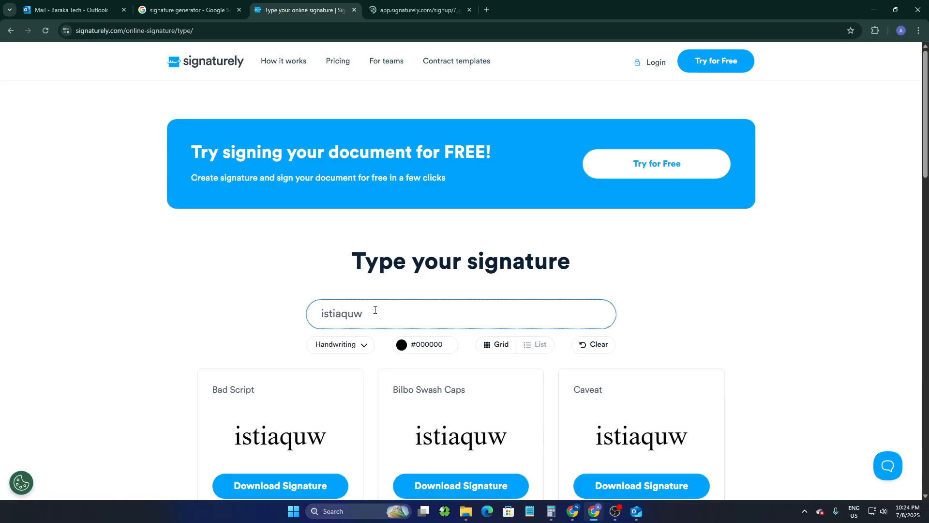
pyautogui.press('BackSpace')
pyautogui.write('e')
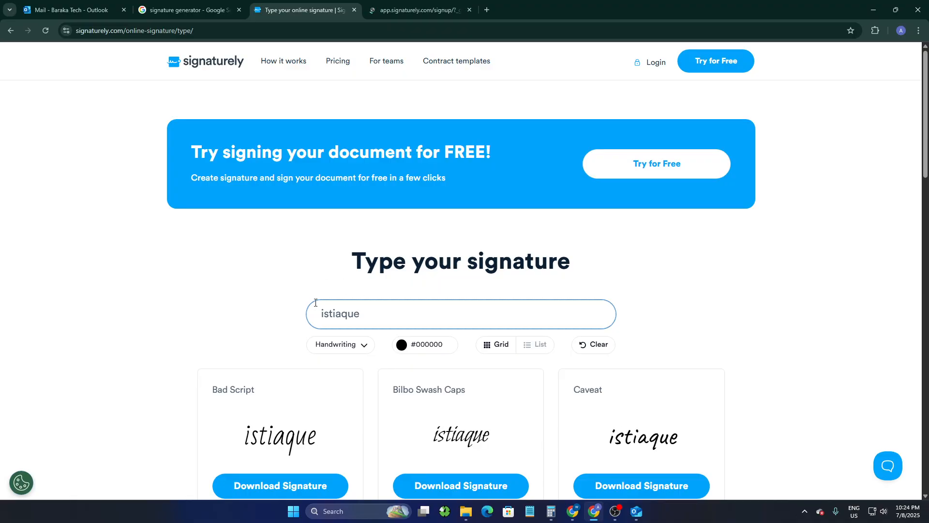
pyautogui.moveTo(328, 314); pyautogui.dragTo(310, 317)
pyautogui.press('BackSpace')
pyautogui.write('I')
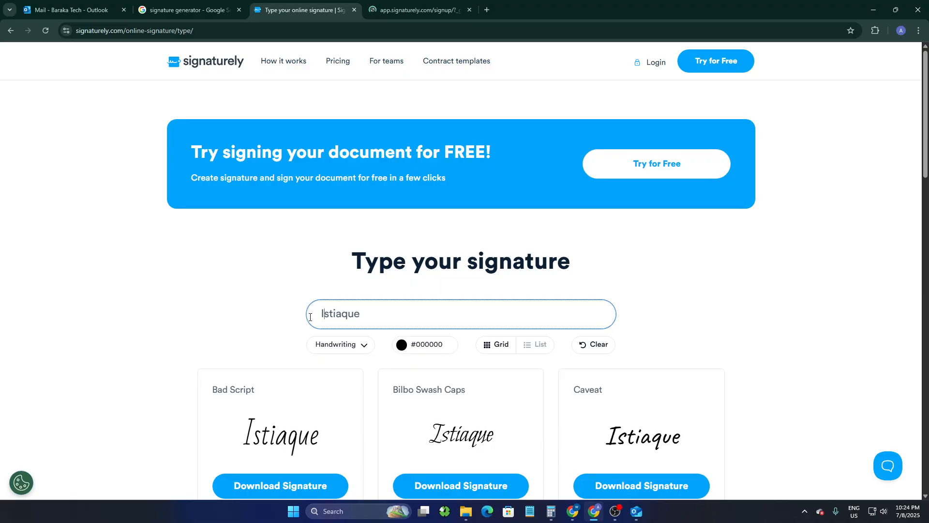
# Examine the generated handwriting signature styles, from Bad Script through Yellowtail, to compare their looks
pyautogui.scroll(-5, 475, 359)
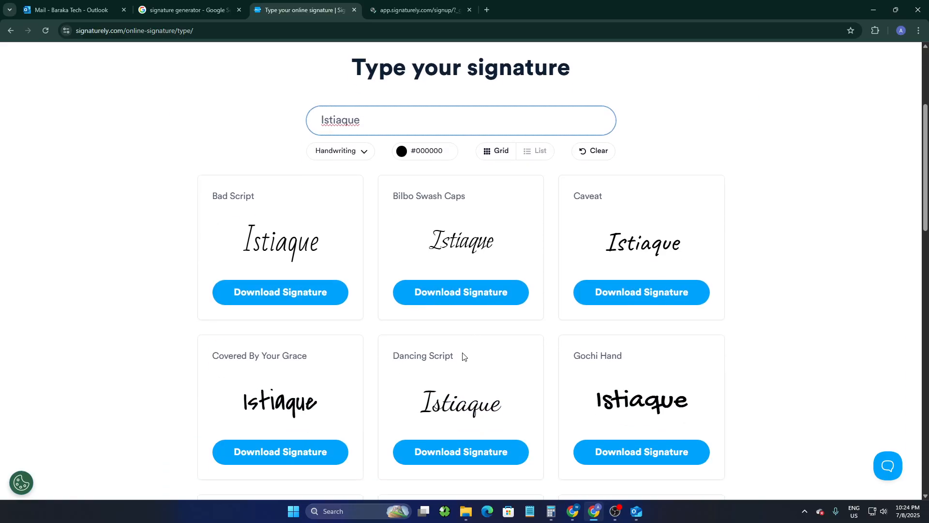
pyautogui.scroll(-4, 360, 367)
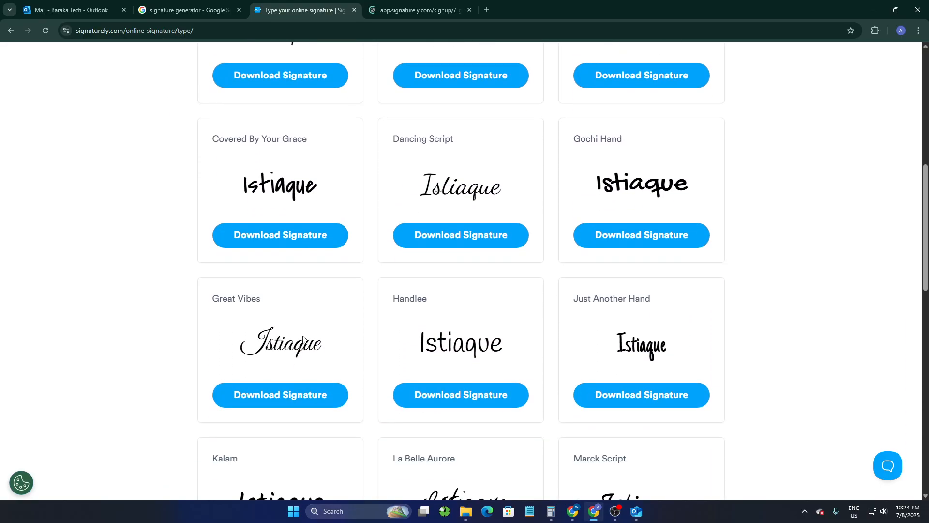
pyautogui.scroll(-3, 524, 267)
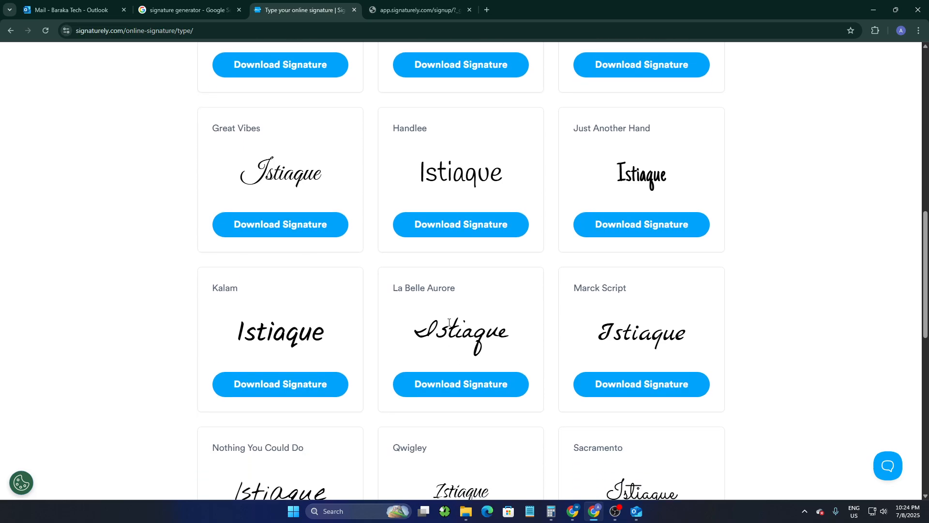
pyautogui.scroll(-1, 503, 336)
pyautogui.scroll(4, 433, 336)
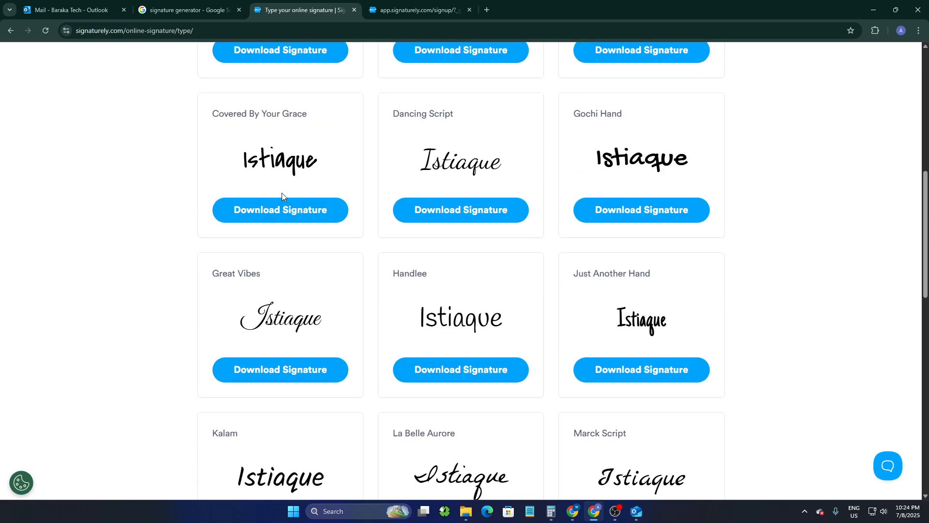
pyautogui.scroll(-10, 443, 289)
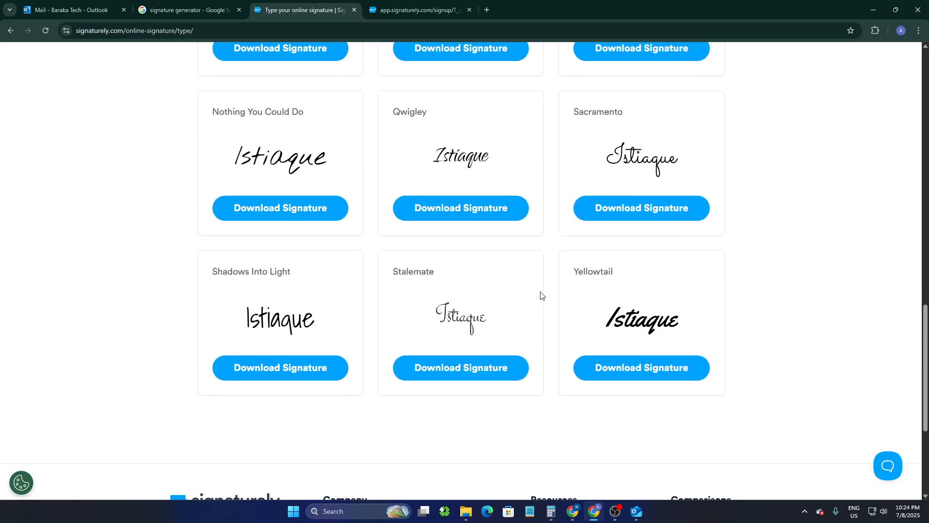
pyautogui.scroll(-2, 450, 329)
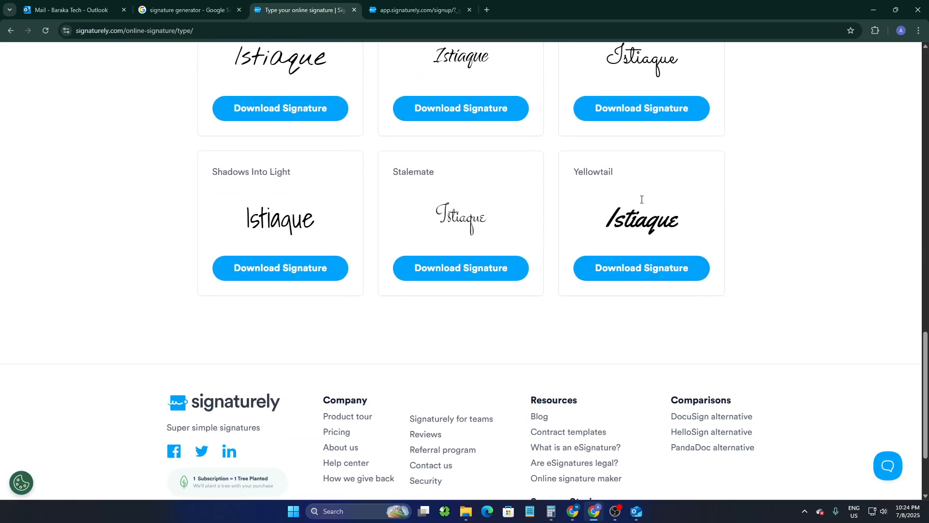
pyautogui.scroll(10, 460, 234)
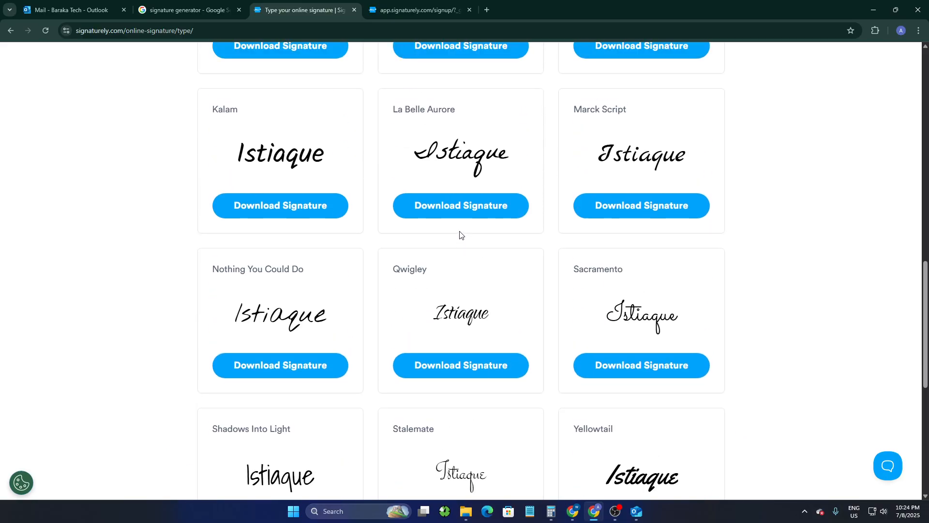
pyautogui.scroll(4, 273, 336)
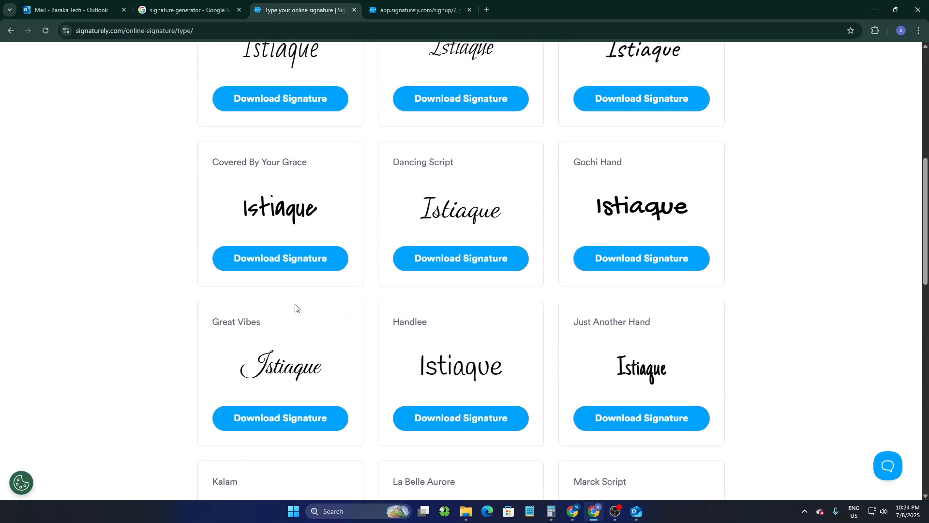
# Download the generated signature in the Covered By Your Grace style as an image
pyautogui.scroll(3, 274, 240)
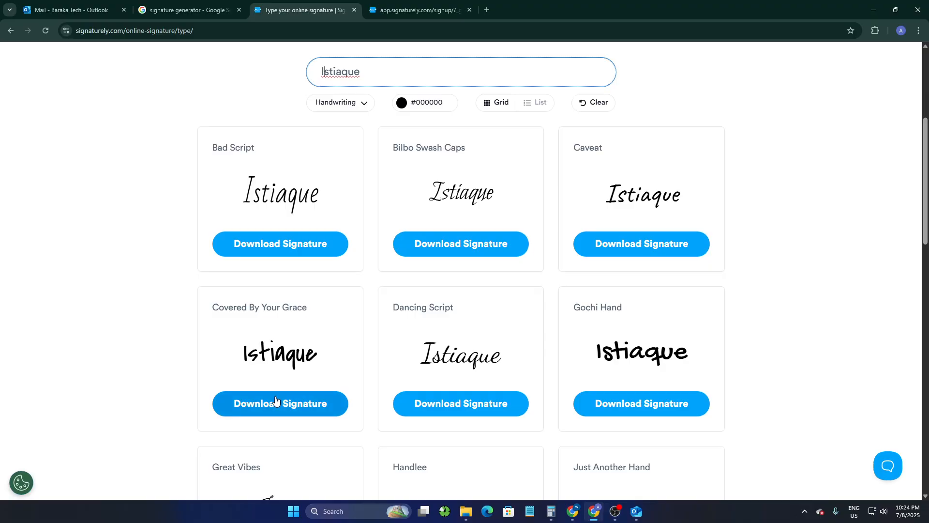
pyautogui.click(313, 403)
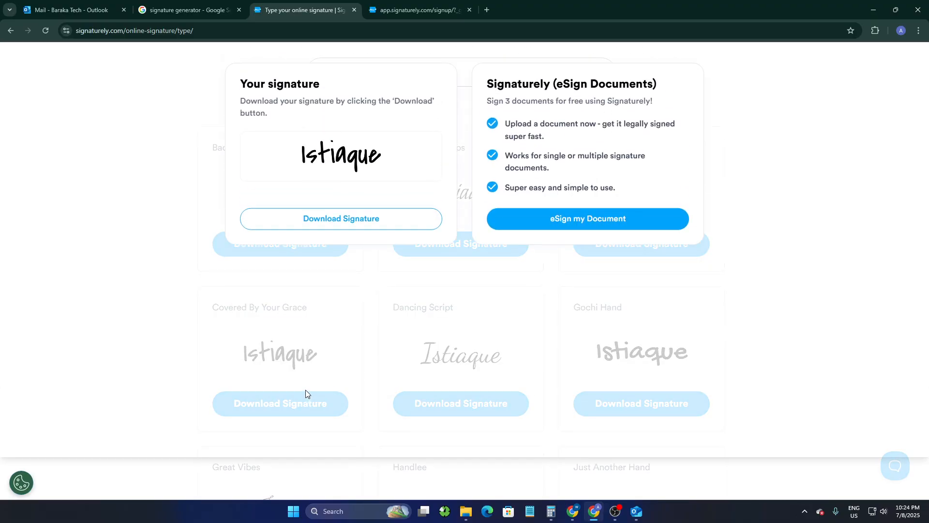
pyautogui.click(372, 258)
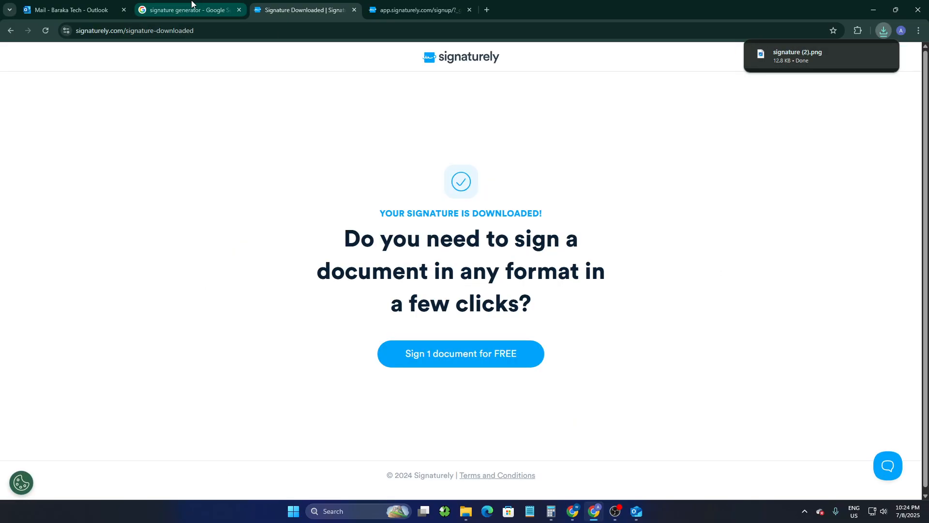
# Return to Outlook's signature settings and replace the typed name in the Professional signature with the downloaded signature image
pyautogui.click(85, 6)
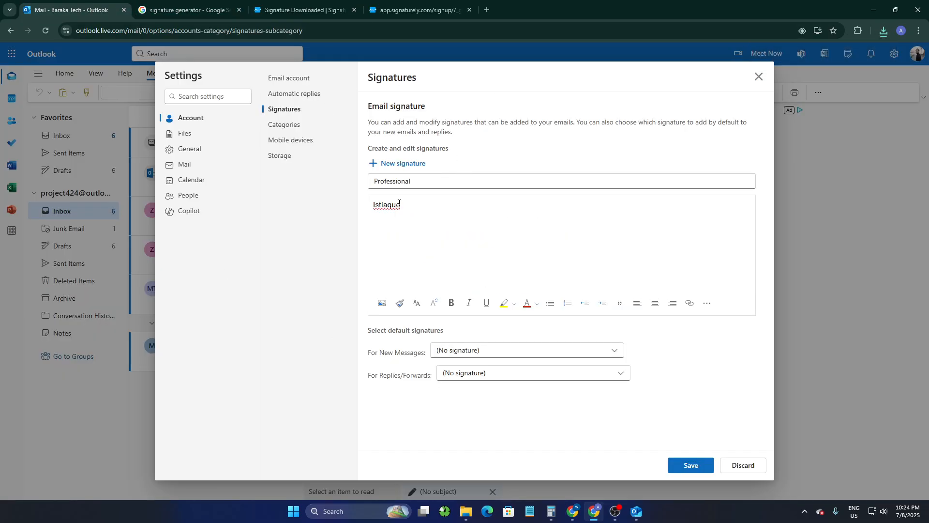
pyautogui.moveTo(406, 205); pyautogui.dragTo(372, 205)
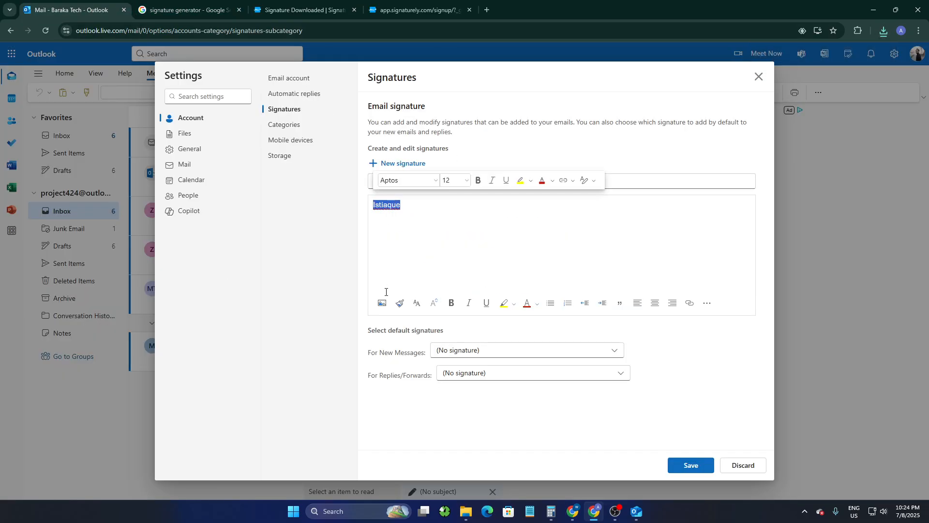
pyautogui.click(382, 305)
pyautogui.doubleClick(196, 203)
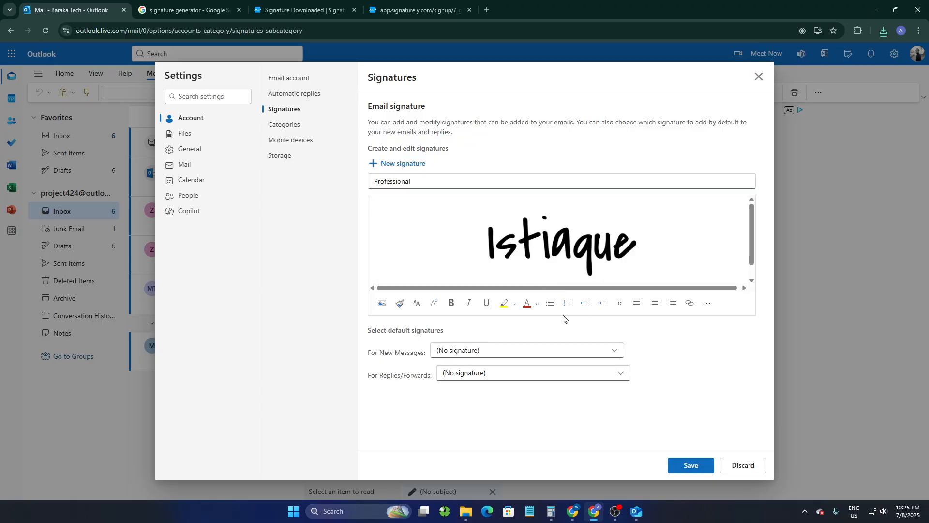
# Save the Professional signature with no signature assigned as default for new messages or replies, and close the settings
pyautogui.click(396, 354)
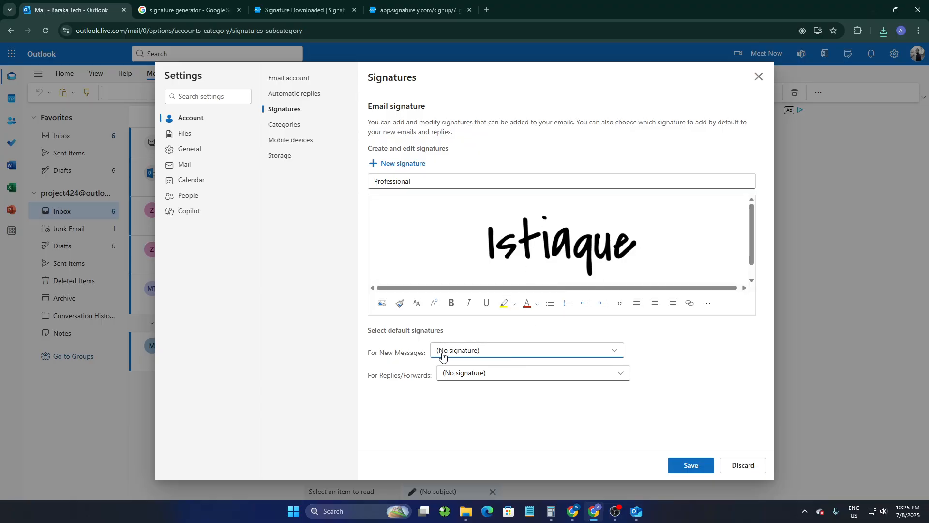
pyautogui.click(467, 356)
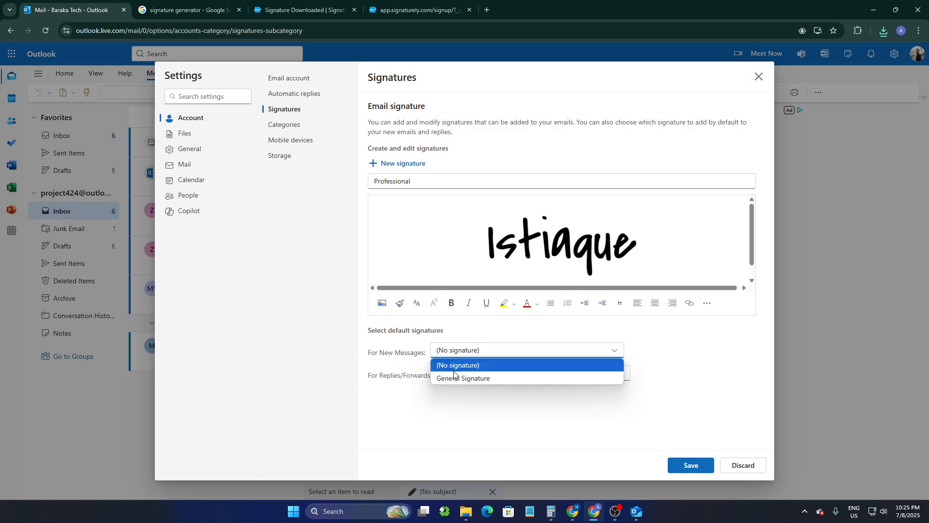
pyautogui.click(671, 343)
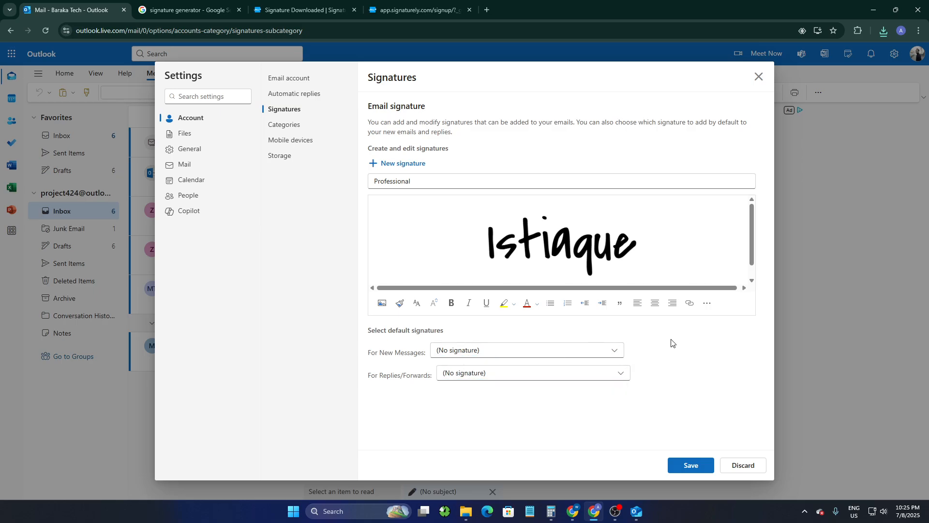
pyautogui.click(691, 465)
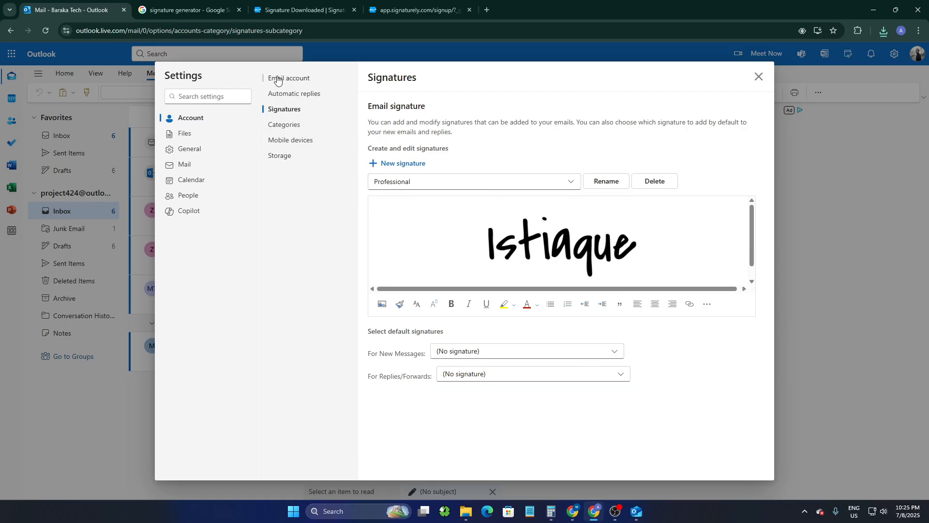
pyautogui.click(758, 77)
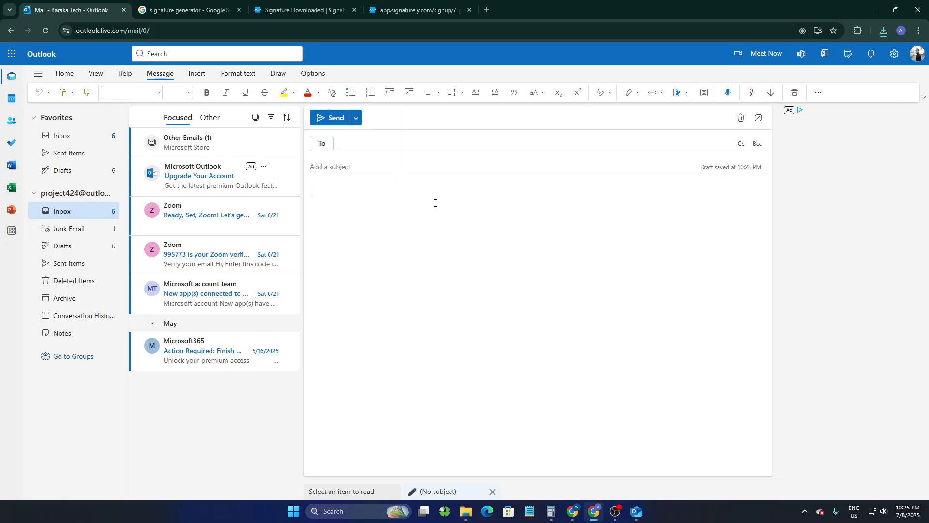
# Insert the Professional signature into the draft message and shrink its image to about half its size
pyautogui.click(683, 93)
pyautogui.hotkey('ctrl', 'v')
pyautogui.click(490, 257)
pyautogui.moveTo(490, 257)
pyautogui.mouseDown()
pyautogui.moveTo(437, 298)
pyautogui.moveTo(454, 296)
pyautogui.mouseUp()
pyautogui.click(579, 255)
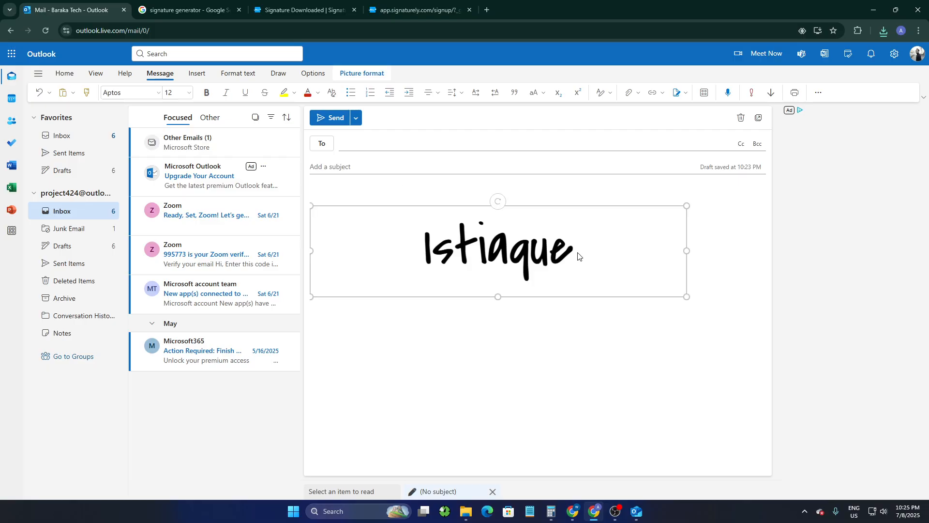
pyautogui.moveTo(687, 210); pyautogui.dragTo(521, 255)
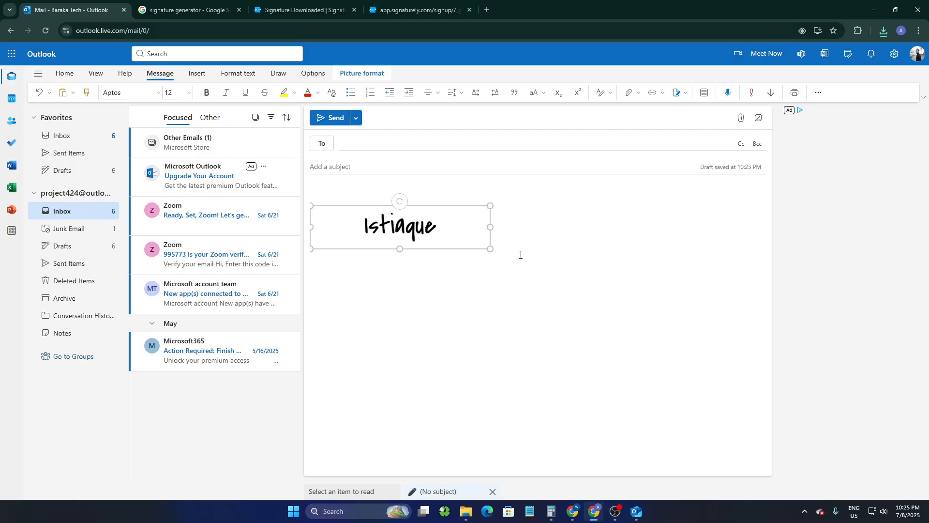
pyautogui.moveTo(463, 228); pyautogui.dragTo(438, 268)
# Add the test text "afasfa" followed by several blank lines above the signature image in the draft
pyautogui.click(365, 191)
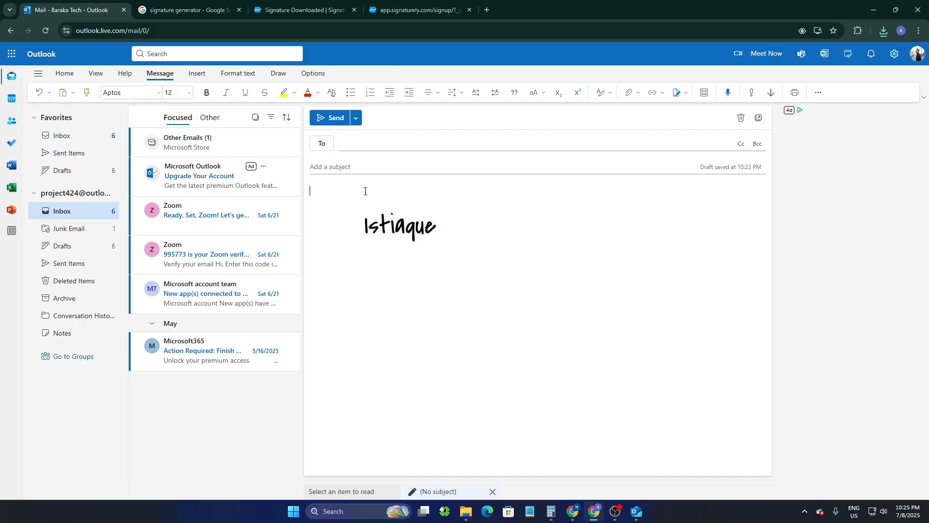
pyautogui.press('Return')
pyautogui.press('Return')
pyautogui.press('Return')
pyautogui.press('Return')
pyautogui.press('Return')
pyautogui.press('Return')
pyautogui.press('Return')
pyautogui.press('Return')
pyautogui.press('Return')
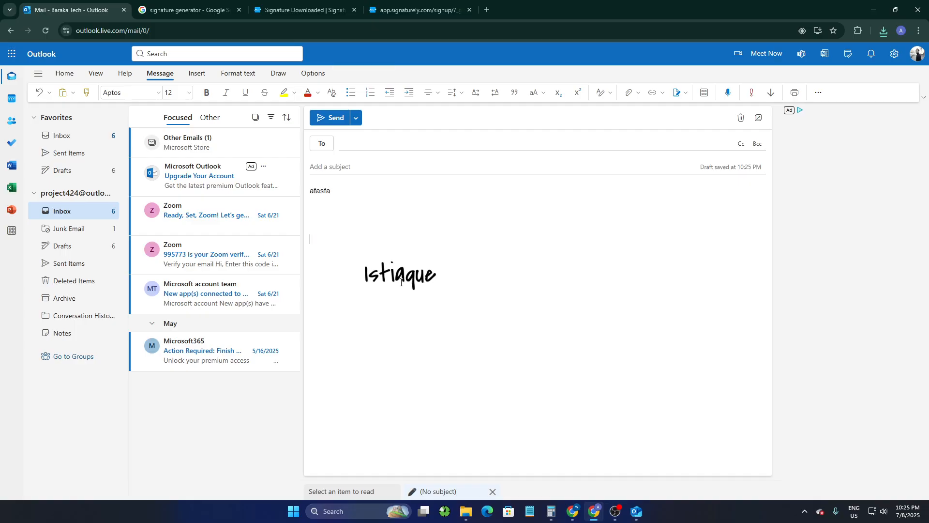
# Clear the draft's body by deleting the blank lines, the test text "afasfa" and the signature image
pyautogui.press('BackSpace')
pyautogui.press('BackSpace')
pyautogui.press('BackSpace')
pyautogui.press('BackSpace')
pyautogui.press('BackSpace')
pyautogui.press('BackSpace')
pyautogui.press('BackSpace')
pyautogui.press('BackSpace')
pyautogui.press('BackSpace')
pyautogui.press('BackSpace')
pyautogui.press('BackSpace')
pyautogui.press('BackSpace')
pyautogui.press('BackSpace')
pyautogui.press('BackSpace')
pyautogui.press('BackSpace')
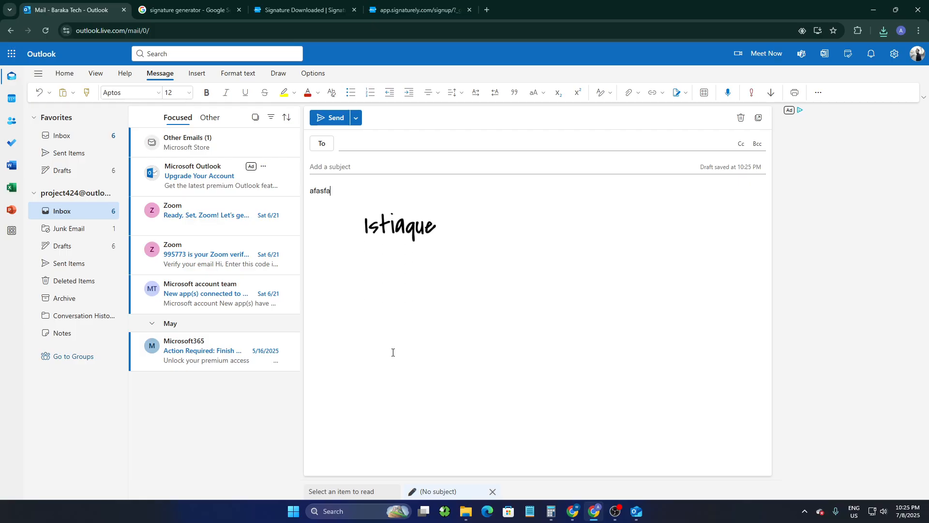
pyautogui.click(436, 215)
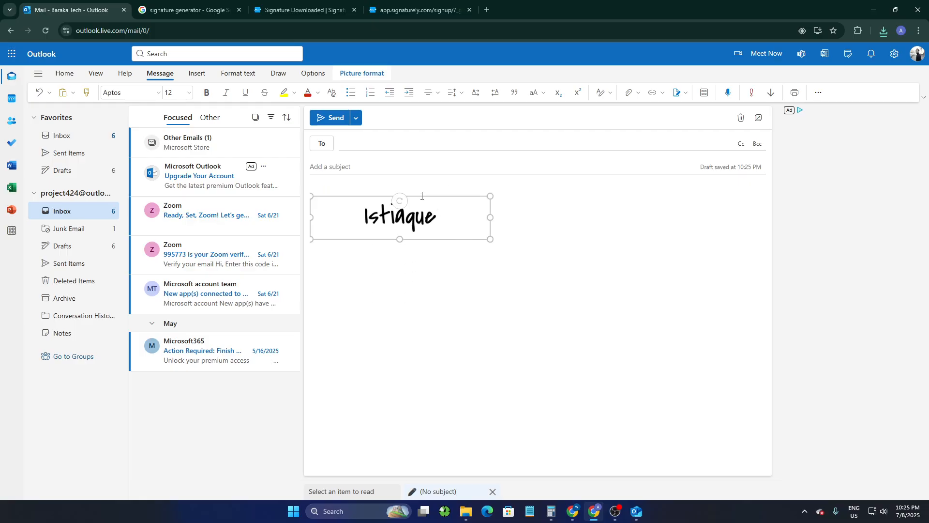
pyautogui.press('Delete')
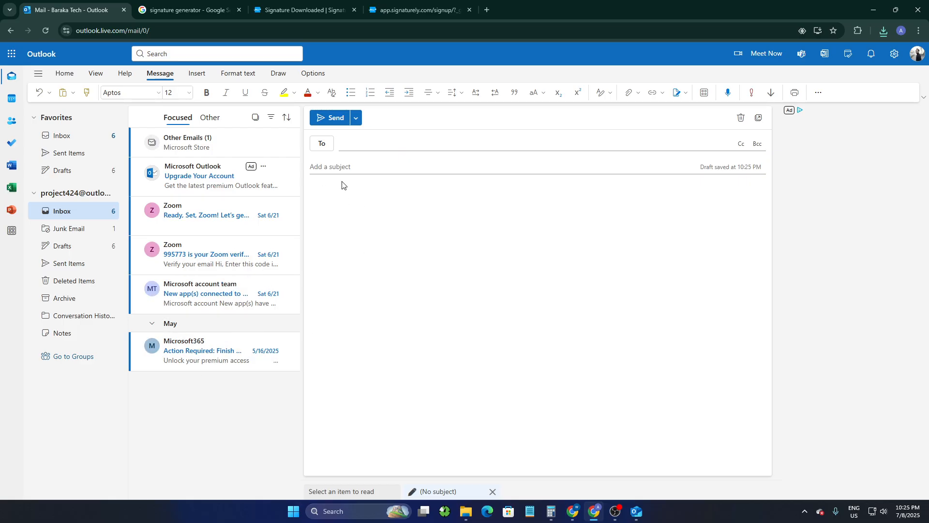
# Try the Professional signature in the draft at about a quarter of its inserted size, and delete it from the message
pyautogui.click(677, 92)
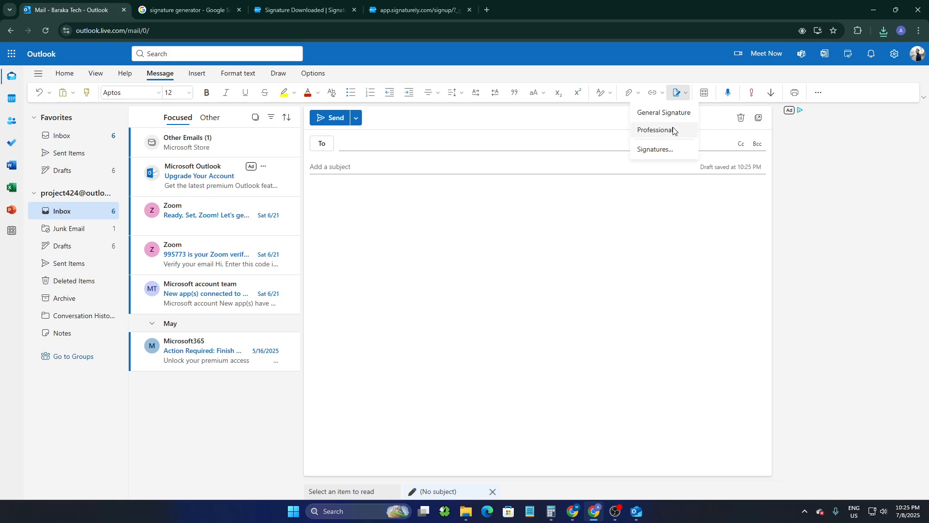
pyautogui.click(673, 129)
pyautogui.click(618, 231)
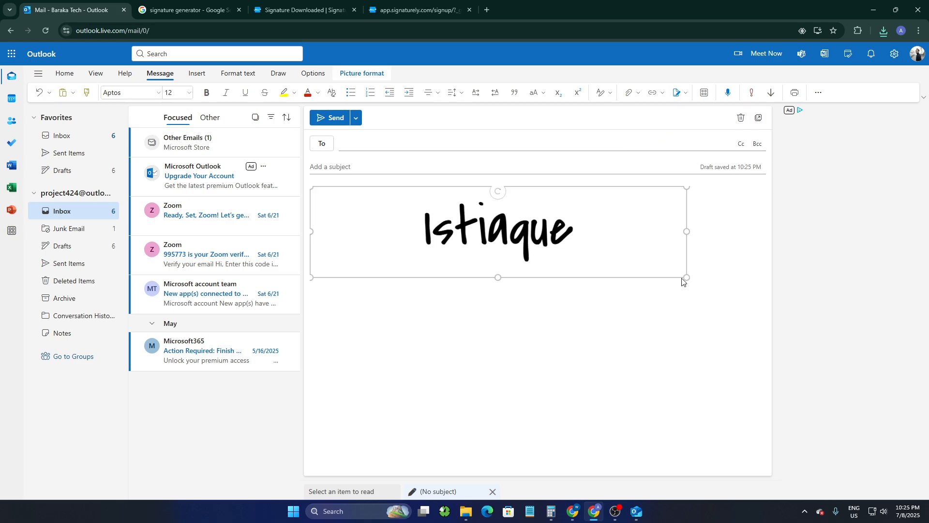
pyautogui.moveTo(686, 279)
pyautogui.mouseDown()
pyautogui.moveTo(416, 210)
pyautogui.moveTo(351, 346)
pyautogui.moveTo(351, 431)
pyautogui.mouseUp()
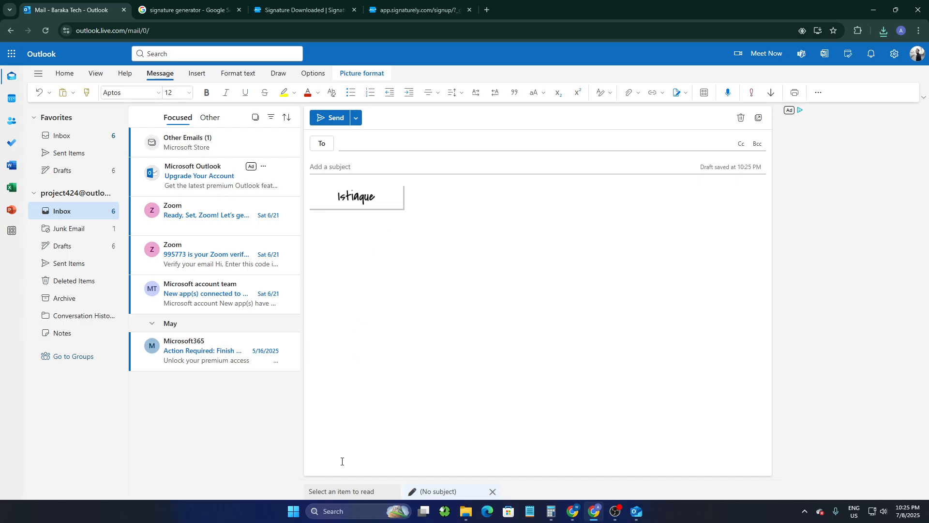
pyautogui.click(385, 196)
pyautogui.press('Delete')
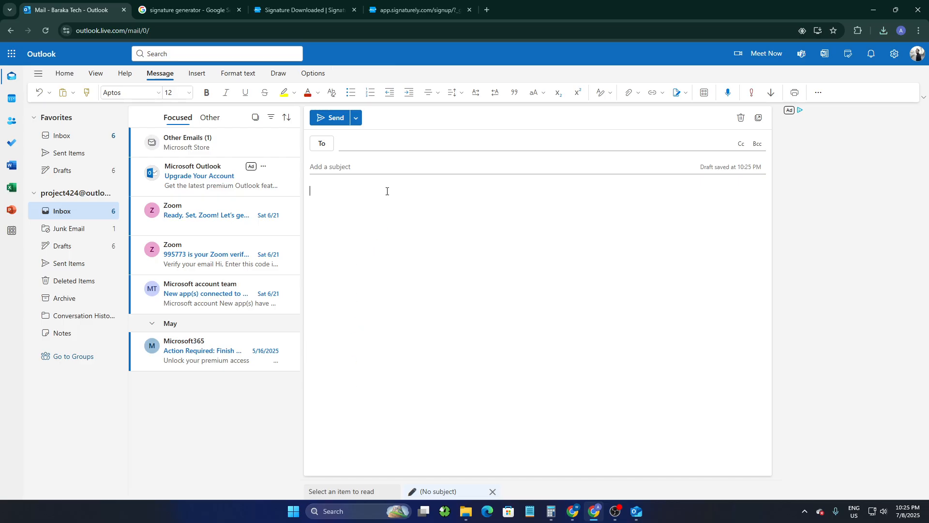
# Reopen the signature settings and replace the image in the Professional signature with the sender's first name as text
pyautogui.click(686, 92)
pyautogui.click(660, 143)
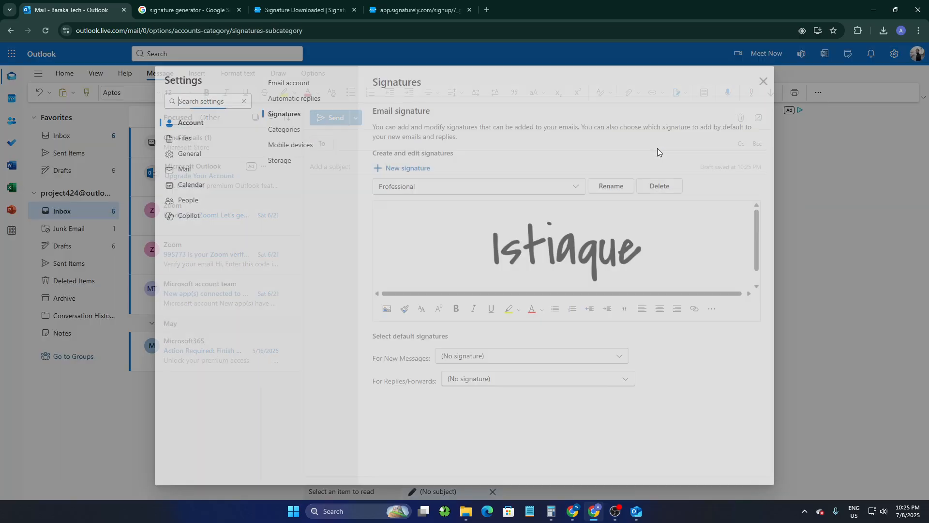
pyautogui.click(575, 234)
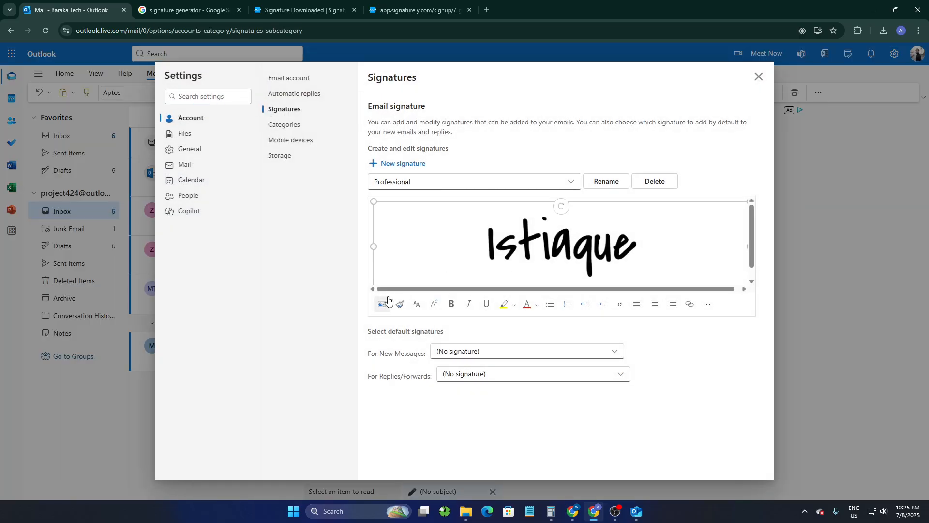
pyautogui.press('Delete')
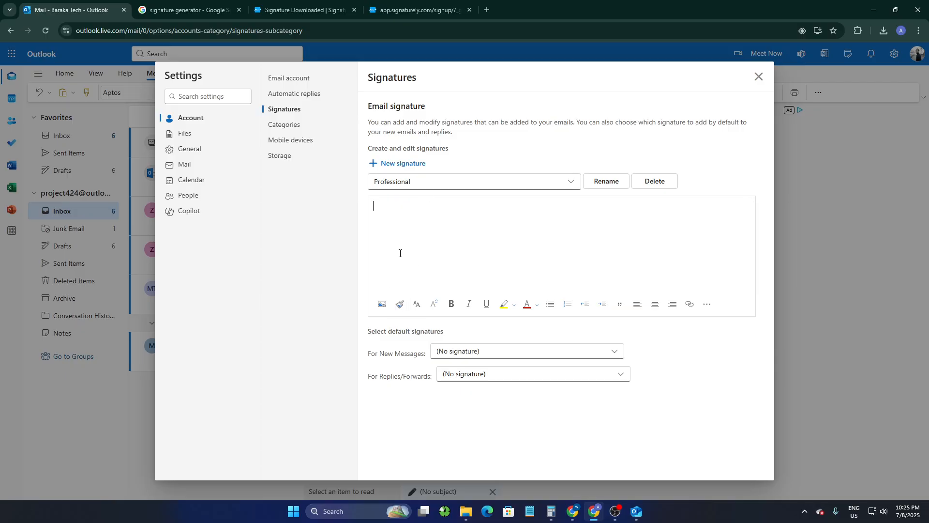
pyautogui.write('Ist')
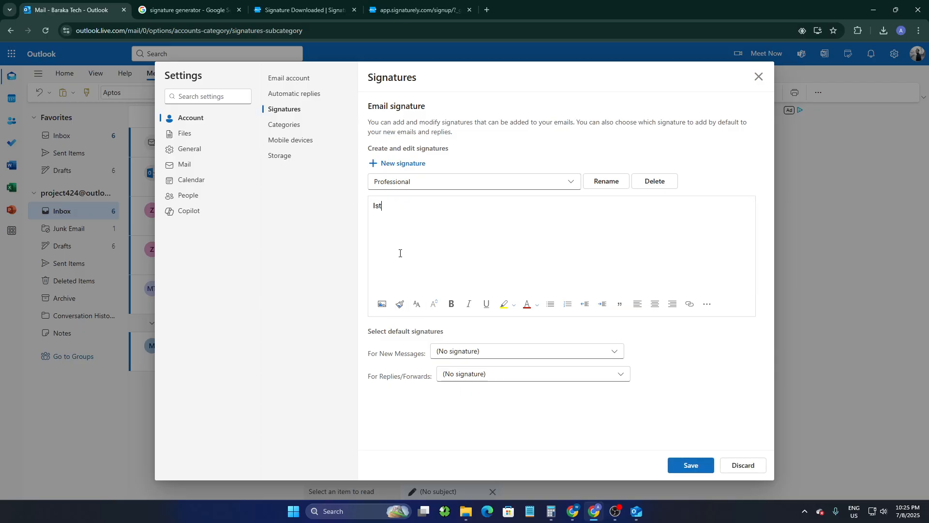
pyautogui.write('iaque')
# Format the sender's name in the Professional signature as bold and italic
pyautogui.click(437, 308)
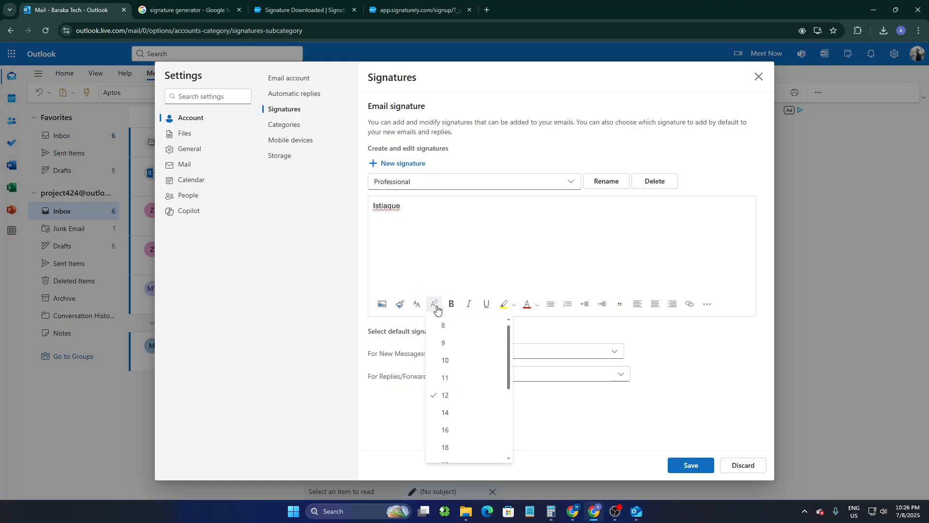
pyautogui.click(398, 305)
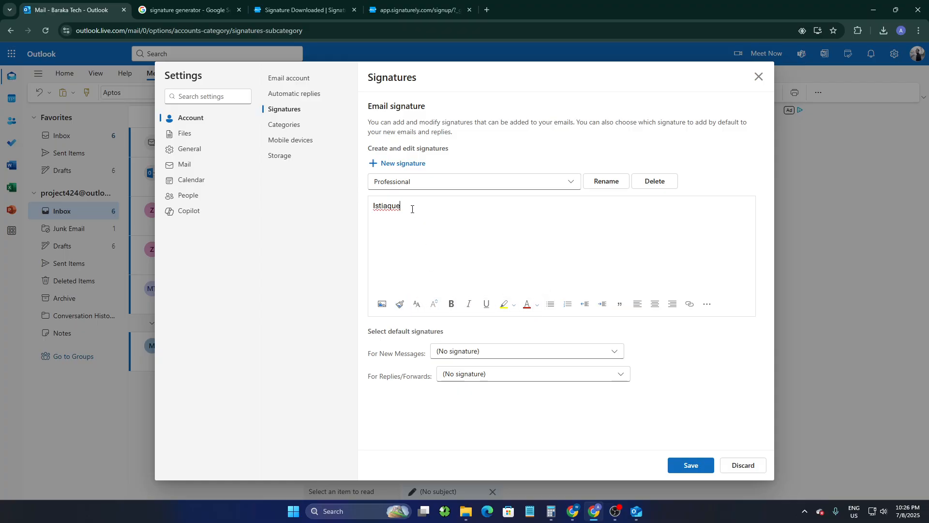
pyautogui.moveTo(411, 207); pyautogui.dragTo(364, 212)
pyautogui.click(399, 303)
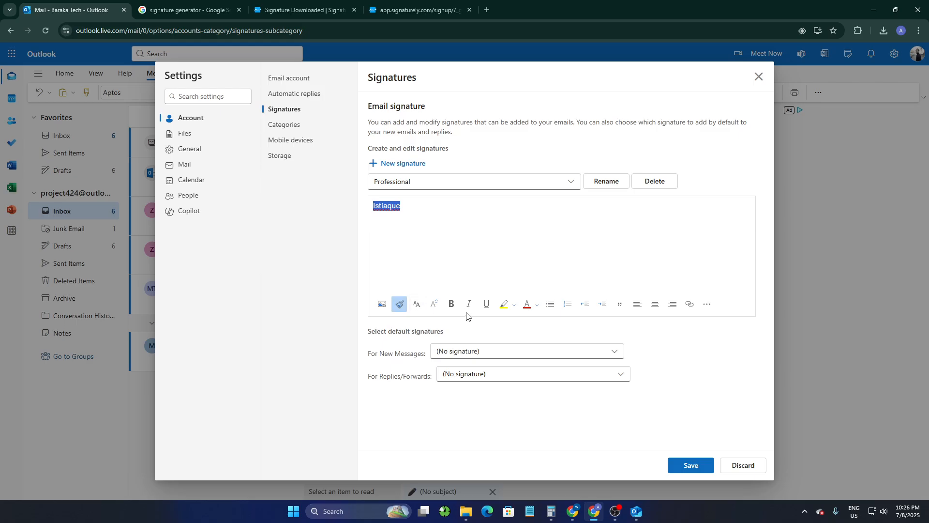
pyautogui.click(451, 305)
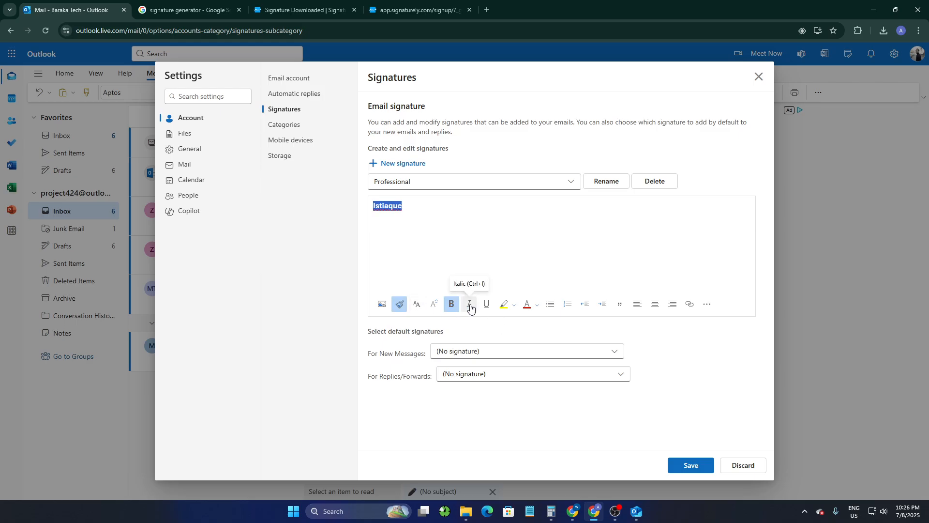
pyautogui.click(468, 305)
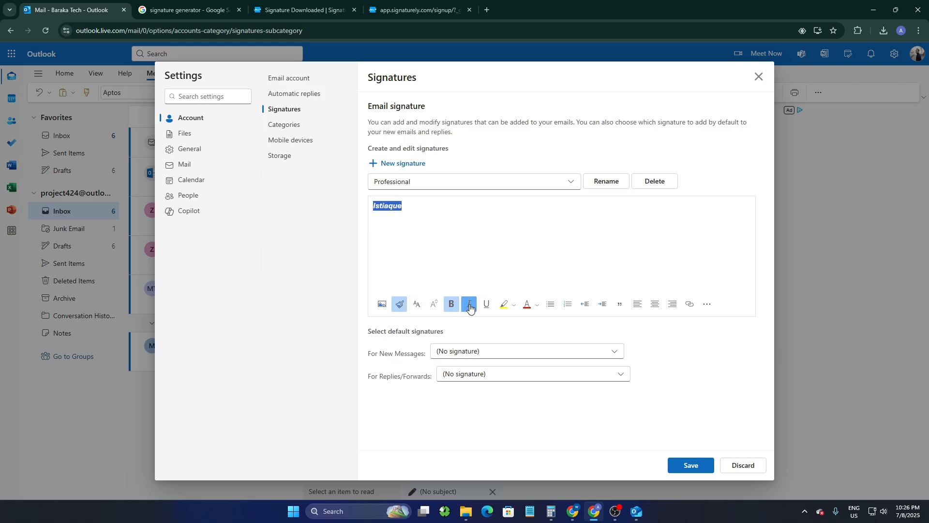
# Examine the highlight colors, font sizes, font colors and additional formatting options available for the signature text
pyautogui.click(513, 306)
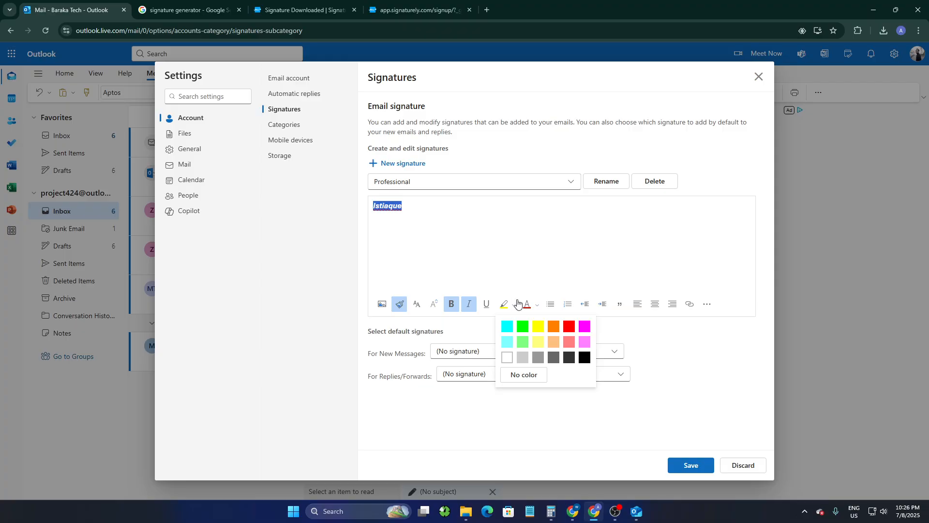
pyautogui.click(462, 280)
pyautogui.click(434, 304)
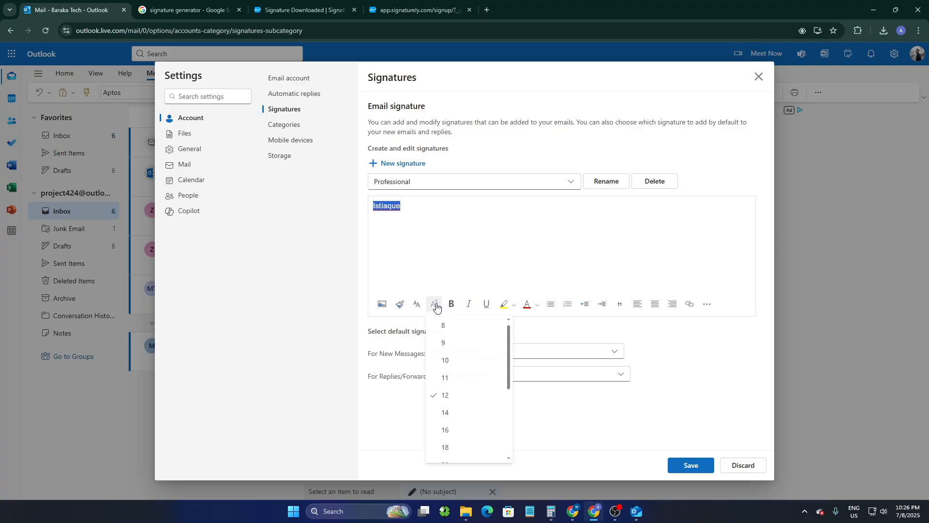
pyautogui.click(517, 264)
pyautogui.click(538, 305)
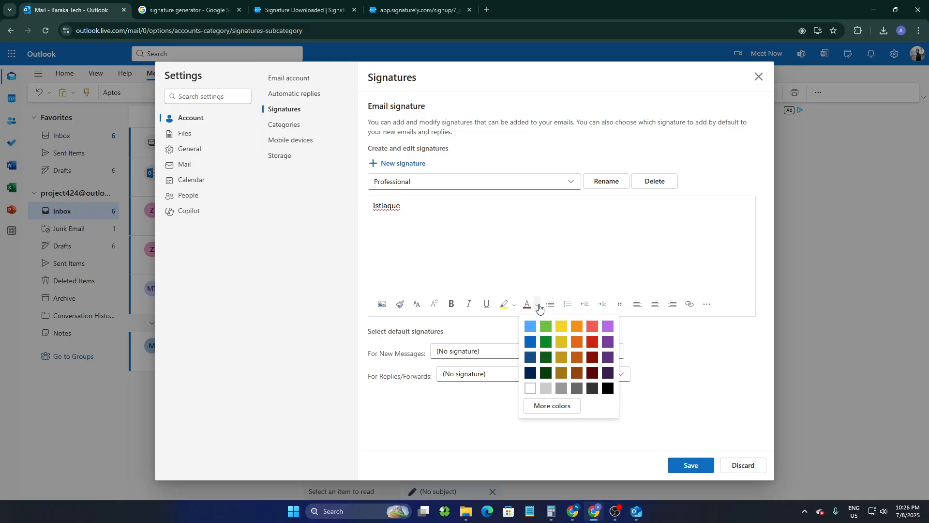
pyautogui.click(666, 283)
pyautogui.click(706, 305)
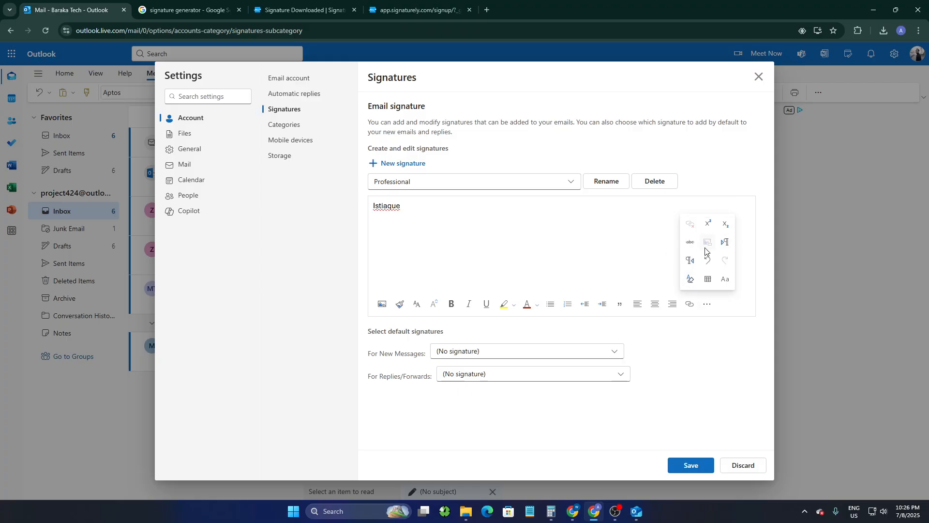
# View the letter-case options, and reapply bold and italic to the sender's name in the Professional signature
pyautogui.click(721, 281)
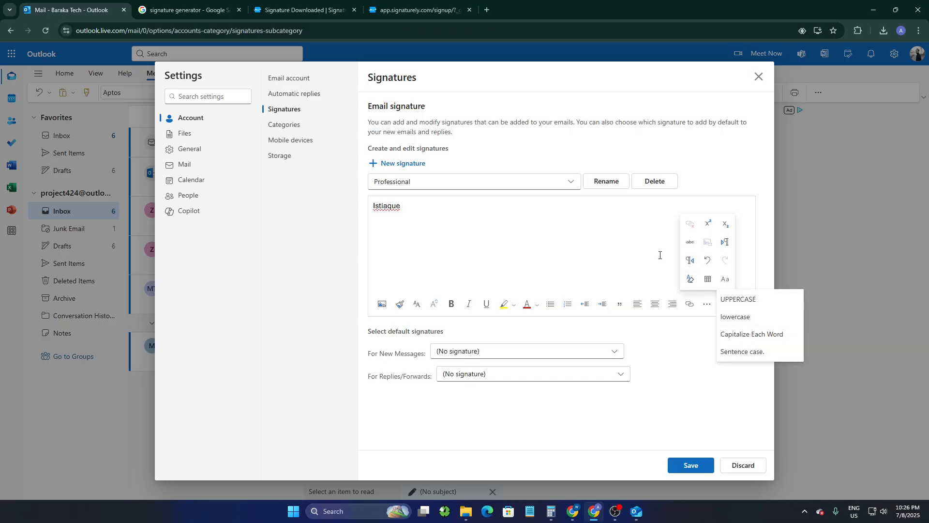
pyautogui.click(459, 284)
pyautogui.click(451, 304)
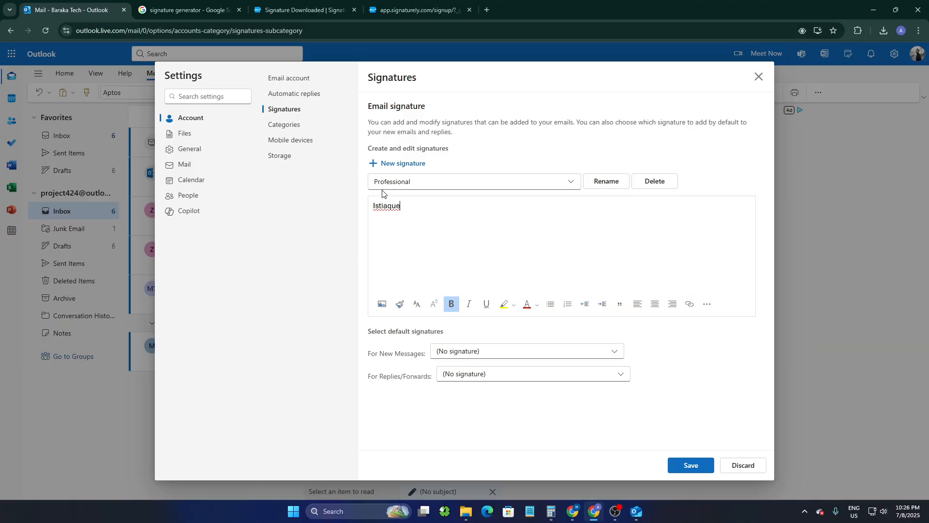
pyautogui.moveTo(411, 206); pyautogui.dragTo(367, 205)
pyautogui.click(451, 304)
pyautogui.click(468, 304)
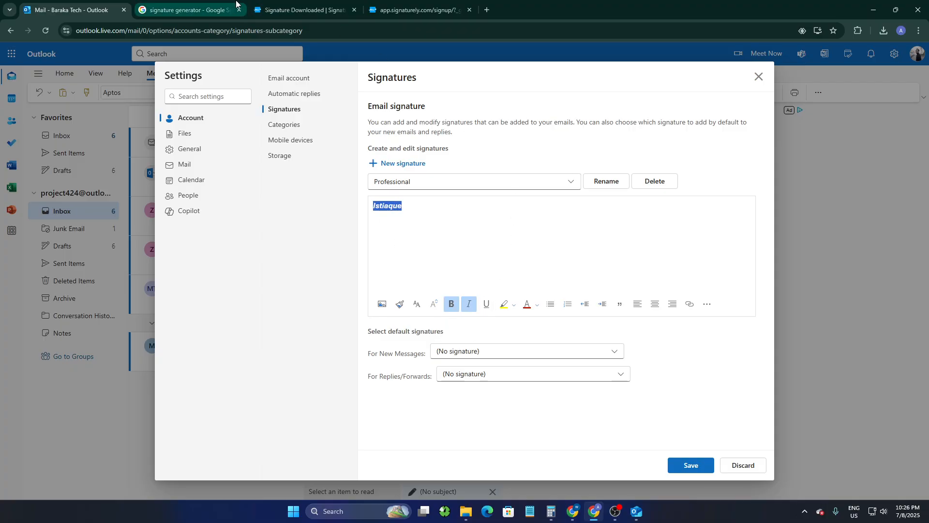
# Revisit the open Signaturely pages and the Google search results for signature generators in the browser
pyautogui.click(305, 10)
pyautogui.click(414, 10)
pyautogui.click(312, 9)
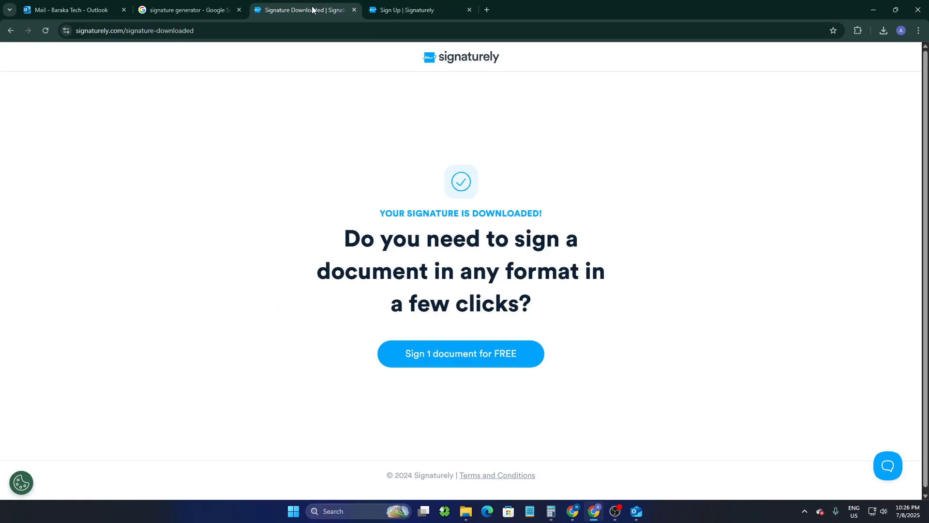
pyautogui.click(184, 10)
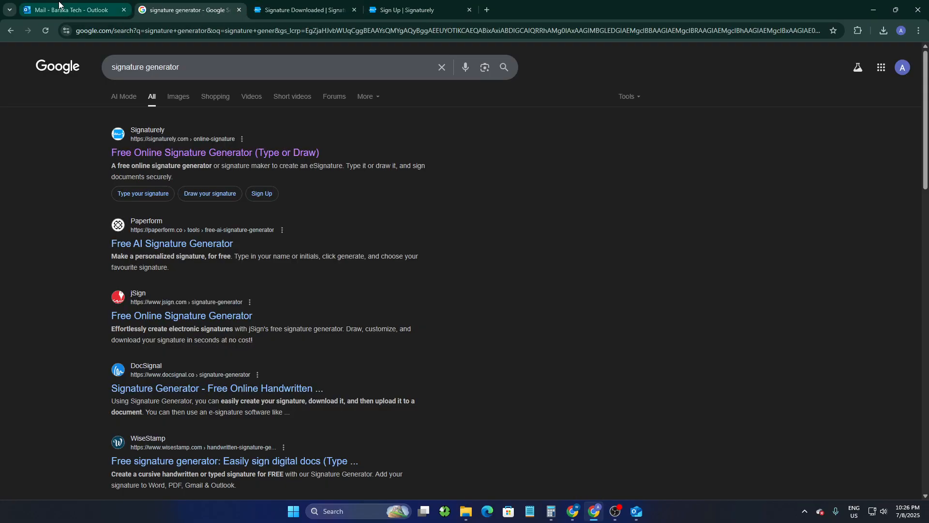
# Switch back to Outlook and replace the name text in the Professional signature with the downloaded handwriting image
pyautogui.click(68, 10)
pyautogui.click(381, 304)
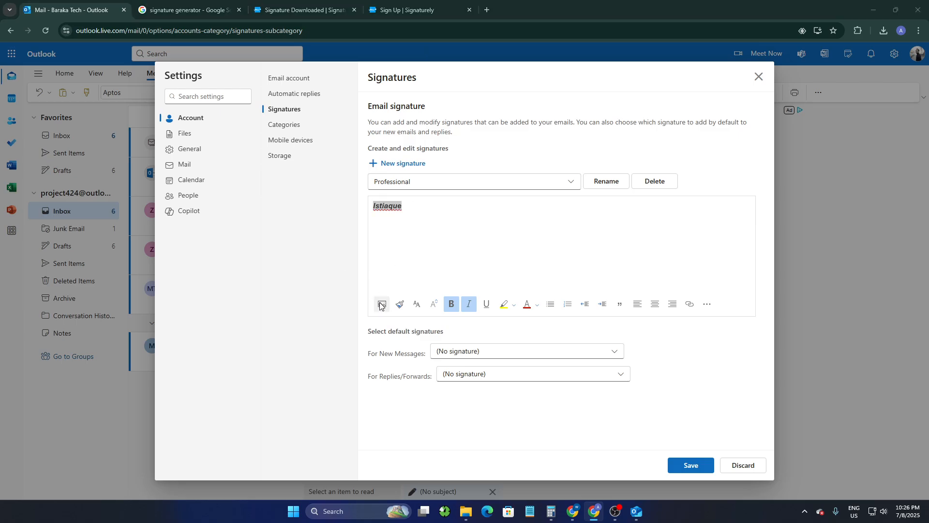
pyautogui.click(193, 206)
pyautogui.doubleClick(209, 196)
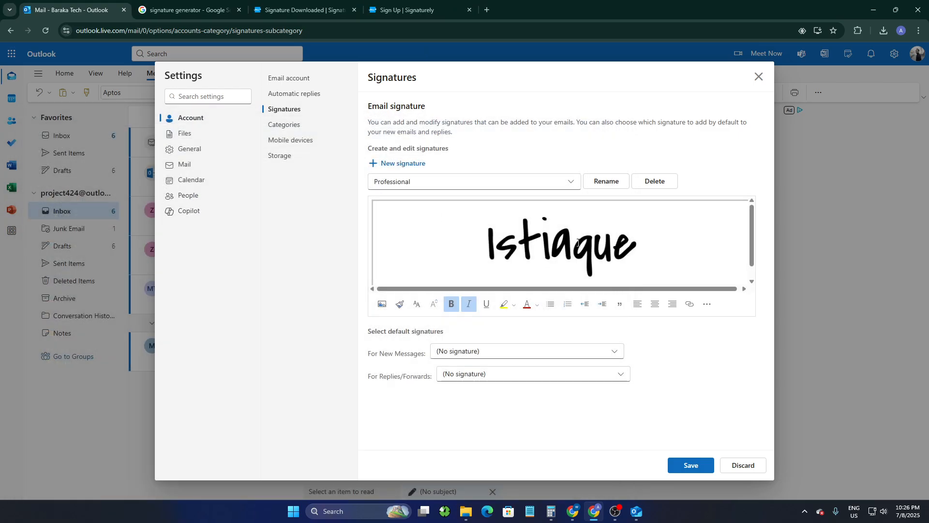